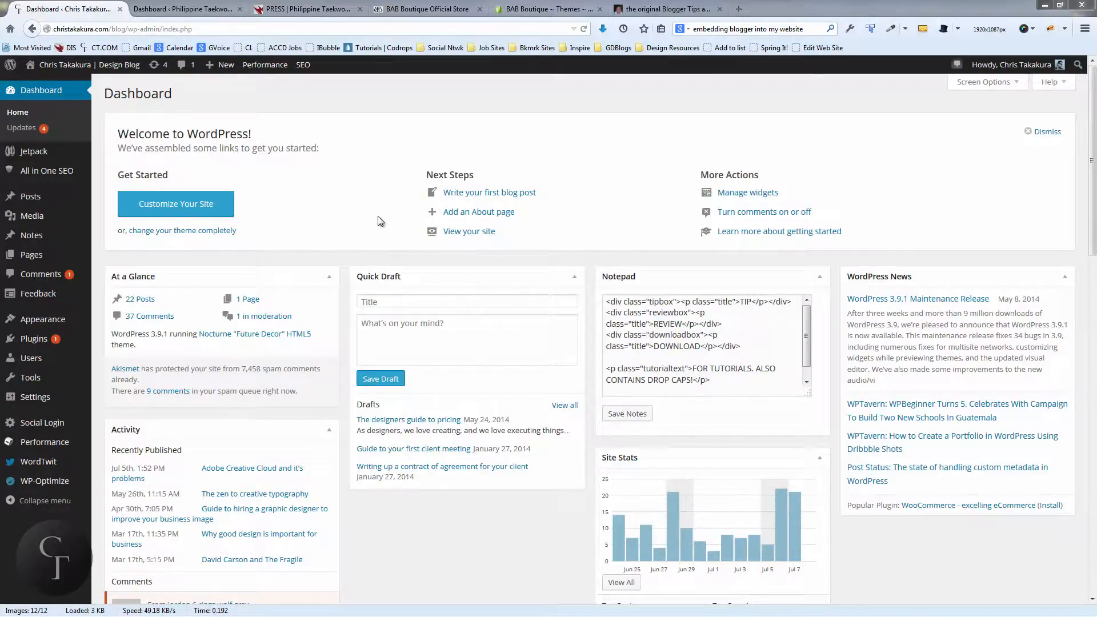
# - Open the All in One SEO general settings and look over the home page, keyword and title settings
pyautogui.moveTo(24, 170)
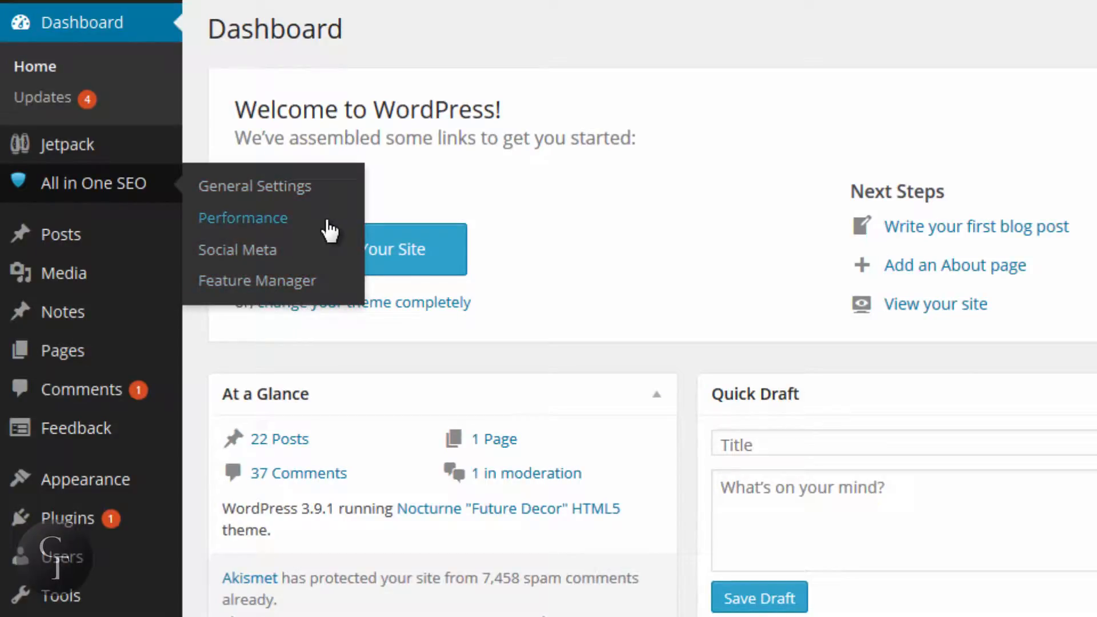
pyautogui.click(264, 193)
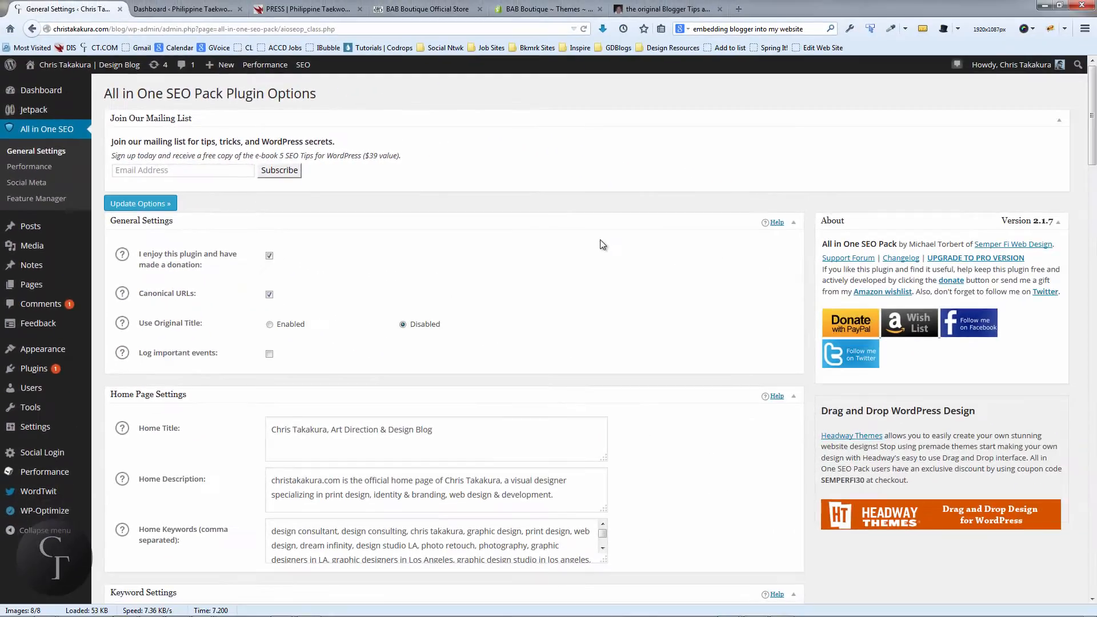
pyautogui.scroll(-3, 588, 242)
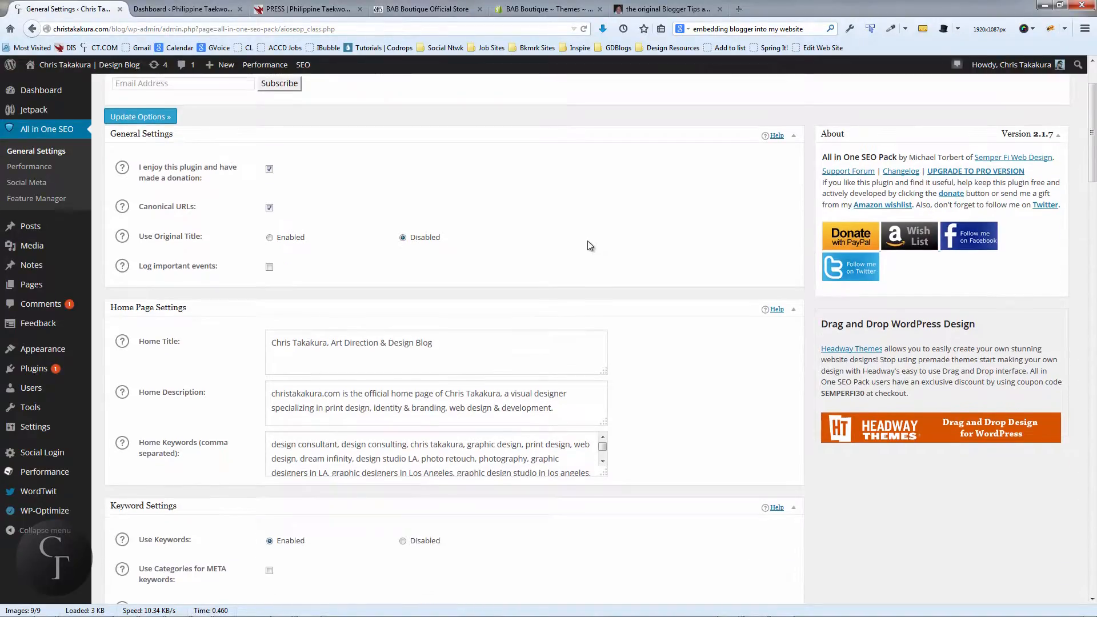
pyautogui.scroll(3, 590, 246)
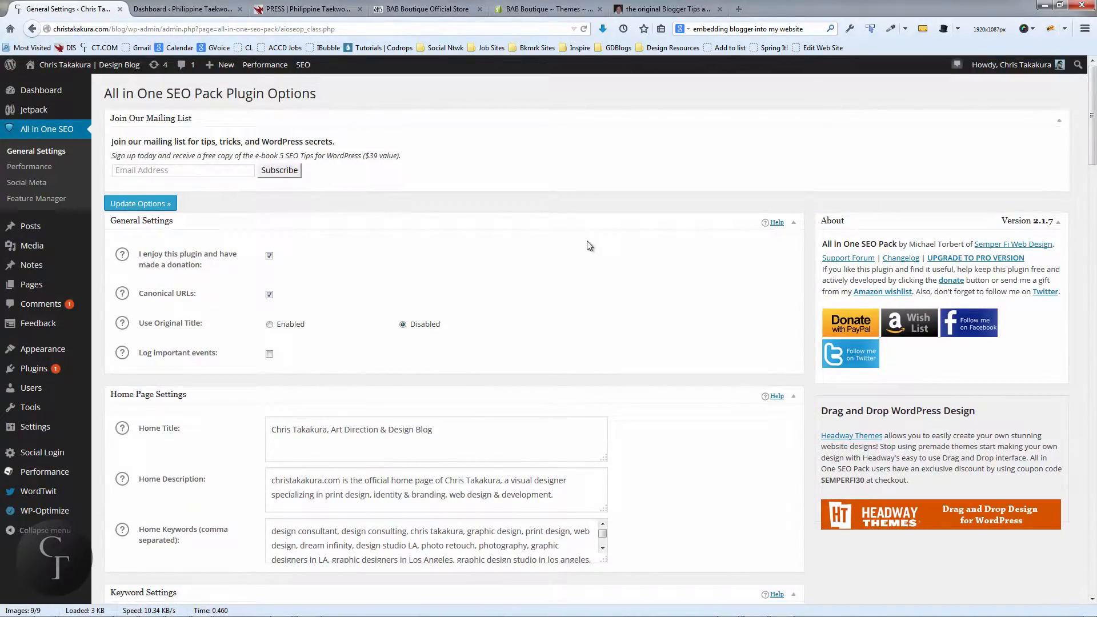
pyautogui.scroll(-6, 589, 245)
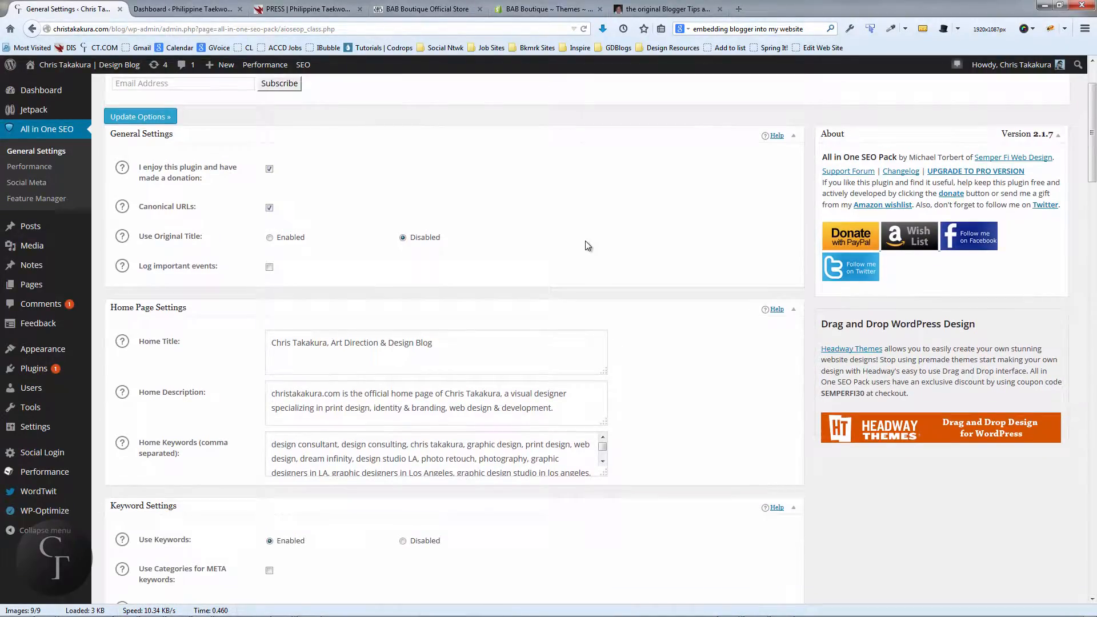
pyautogui.scroll(4, 587, 246)
pyautogui.scroll(-5, 426, 260)
pyautogui.scroll(-5, 425, 260)
pyautogui.scroll(1, 421, 257)
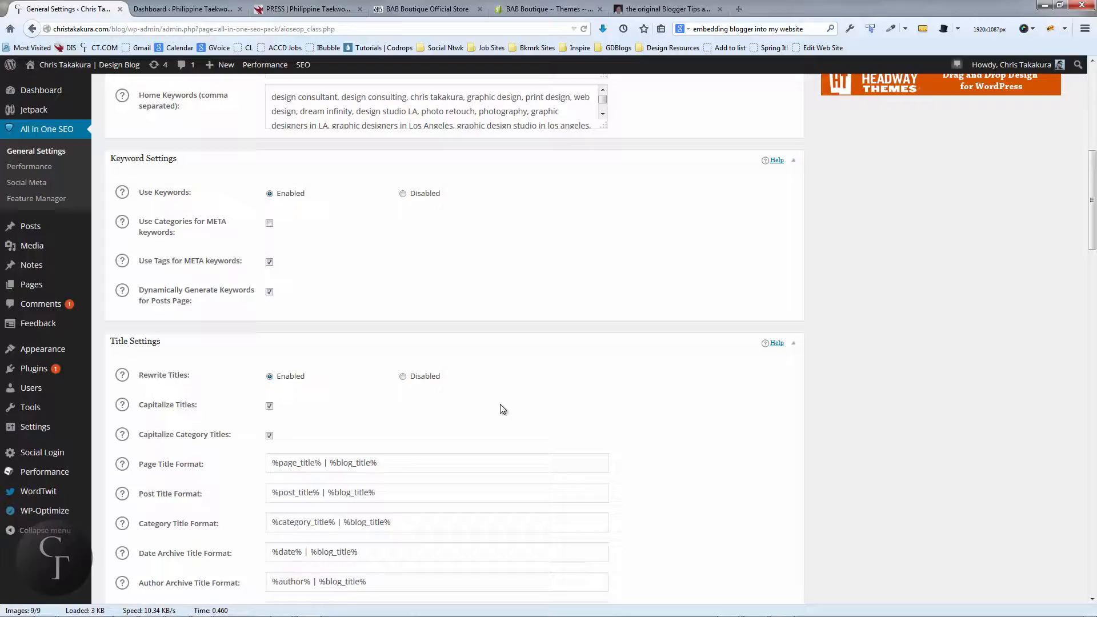
pyautogui.scroll(9, 502, 409)
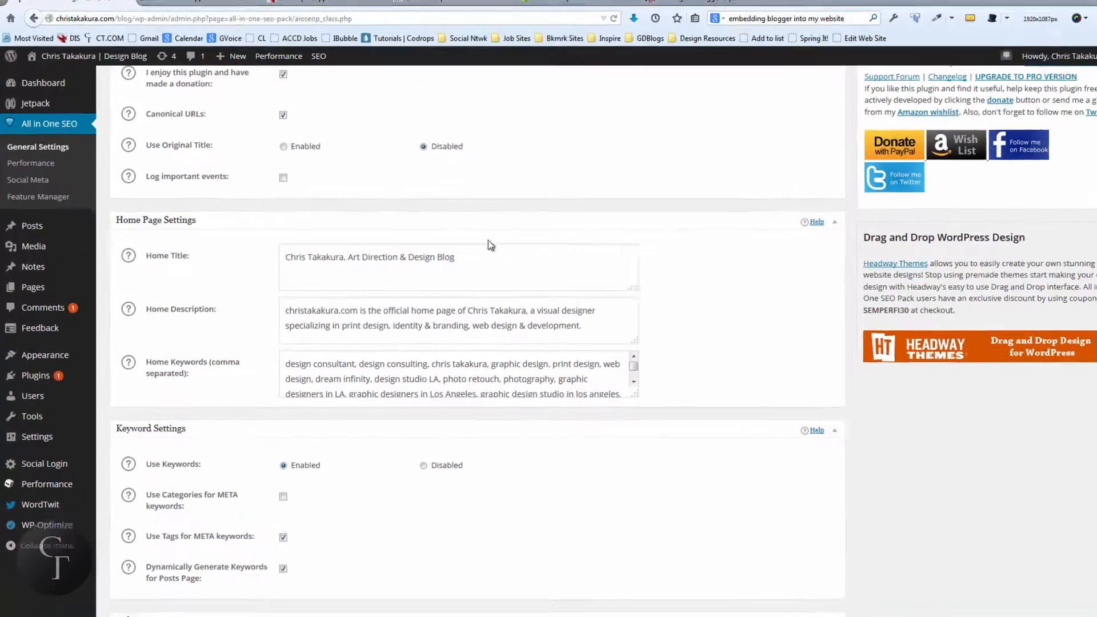
# - Examine the Home Title text in the Home Page Settings
pyautogui.click(455, 257)
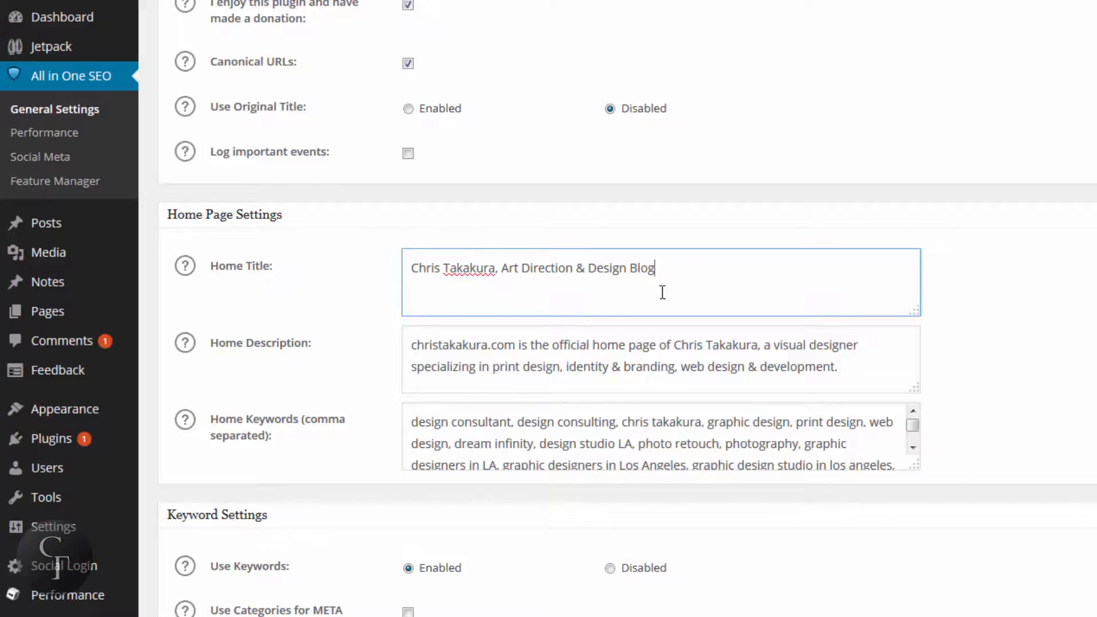
pyautogui.moveTo(674, 263); pyautogui.dragTo(361, 263)
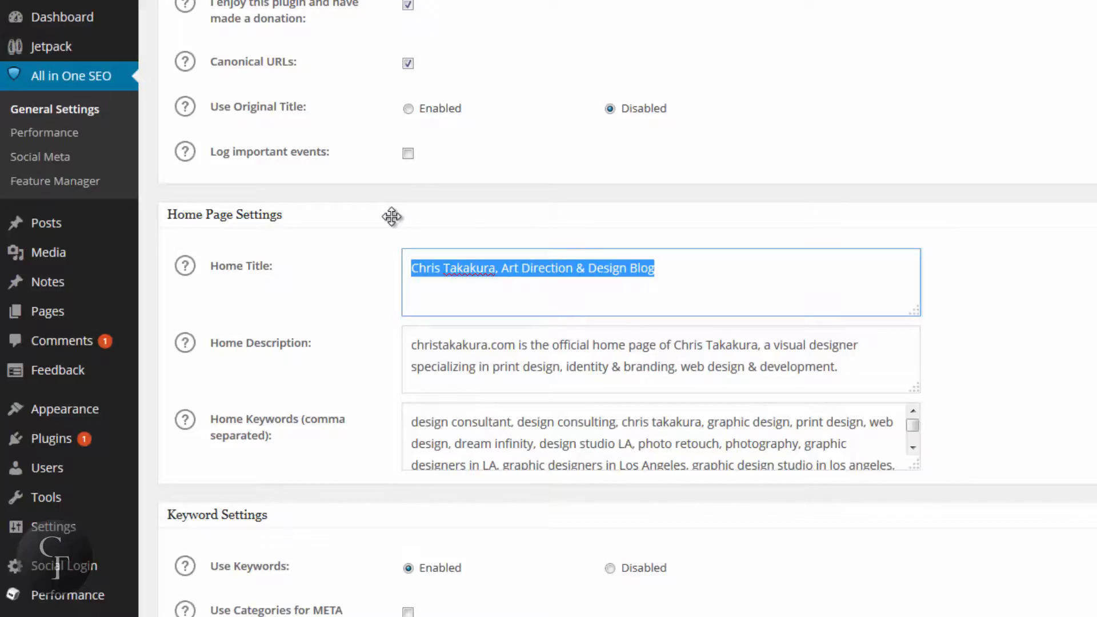
pyautogui.click(700, 260)
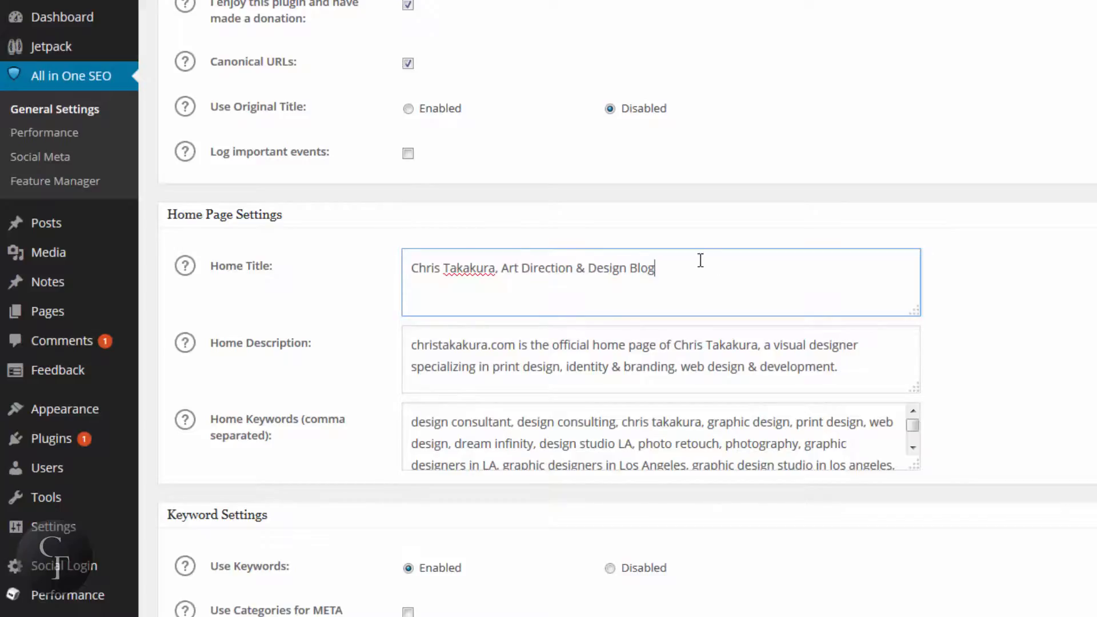
pyautogui.moveTo(693, 264); pyautogui.dragTo(404, 268)
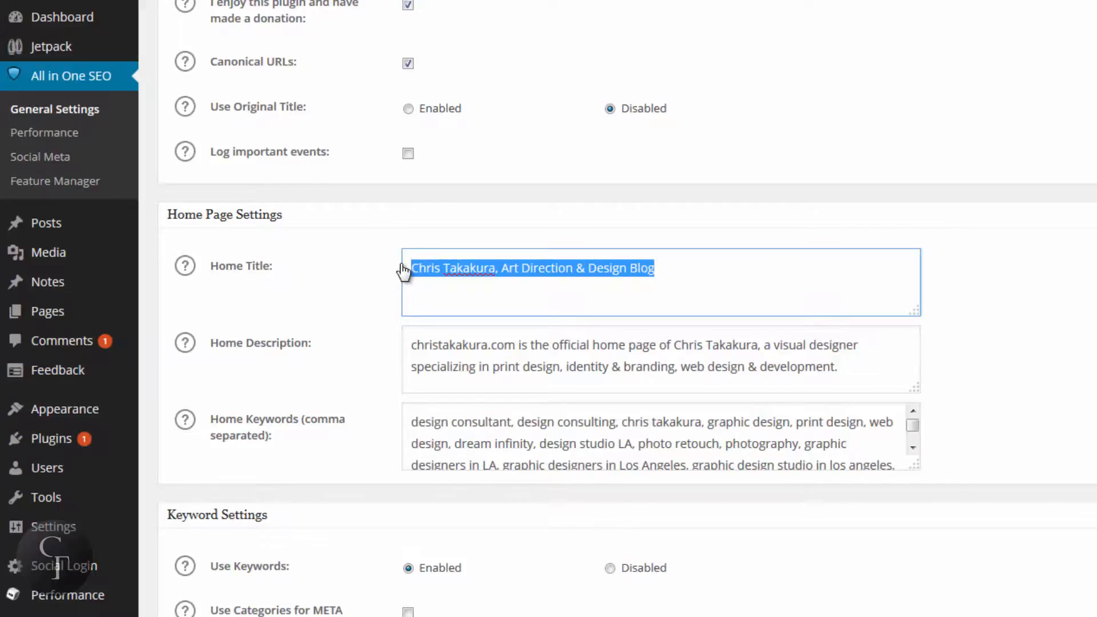
pyautogui.click(702, 272)
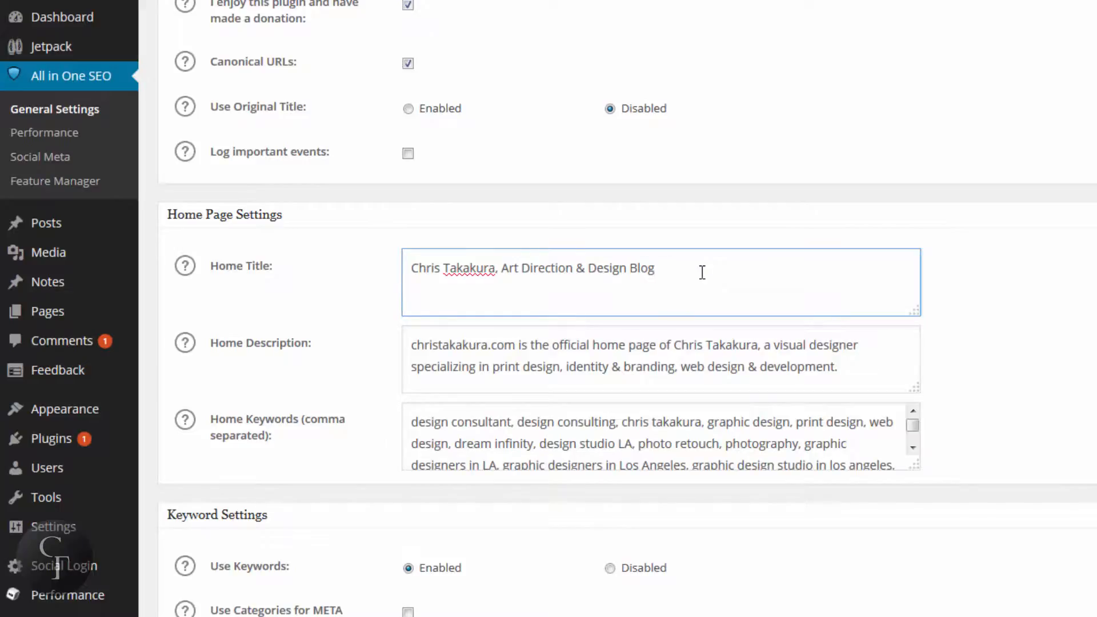
pyautogui.moveTo(702, 272); pyautogui.dragTo(394, 265)
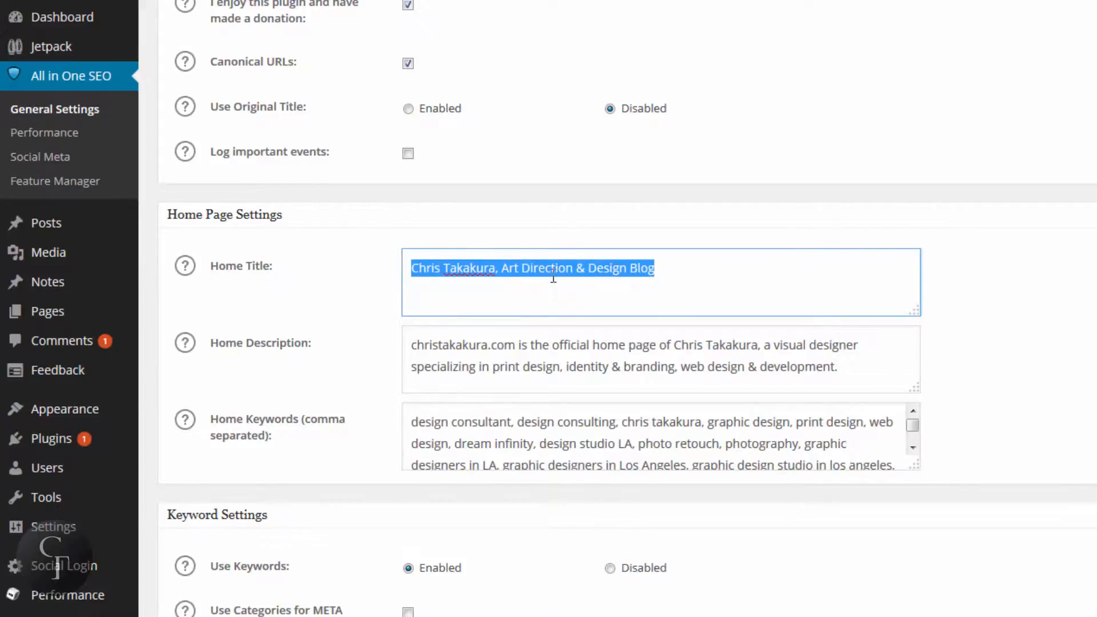
pyautogui.click(708, 274)
pyautogui.moveTo(695, 269); pyautogui.dragTo(428, 267)
pyautogui.click(683, 261)
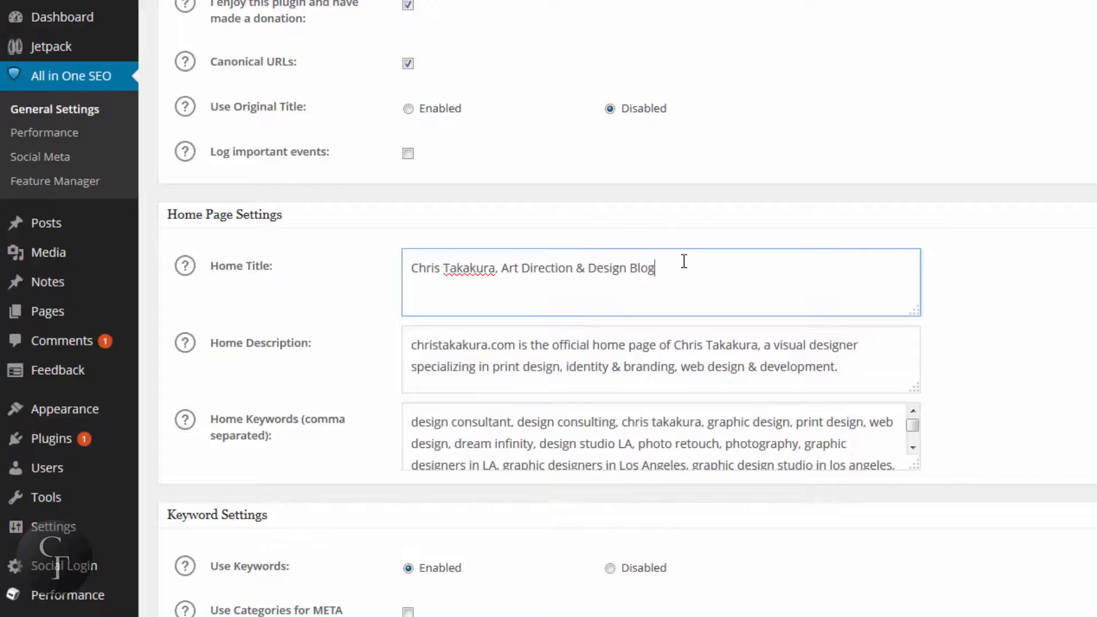
pyautogui.moveTo(663, 262); pyautogui.dragTo(379, 263)
pyautogui.click(750, 272)
# - Examine the Home Description text and display the help note for that setting
pyautogui.click(865, 369)
pyautogui.moveTo(865, 369); pyautogui.dragTo(406, 348)
pyautogui.click(409, 345)
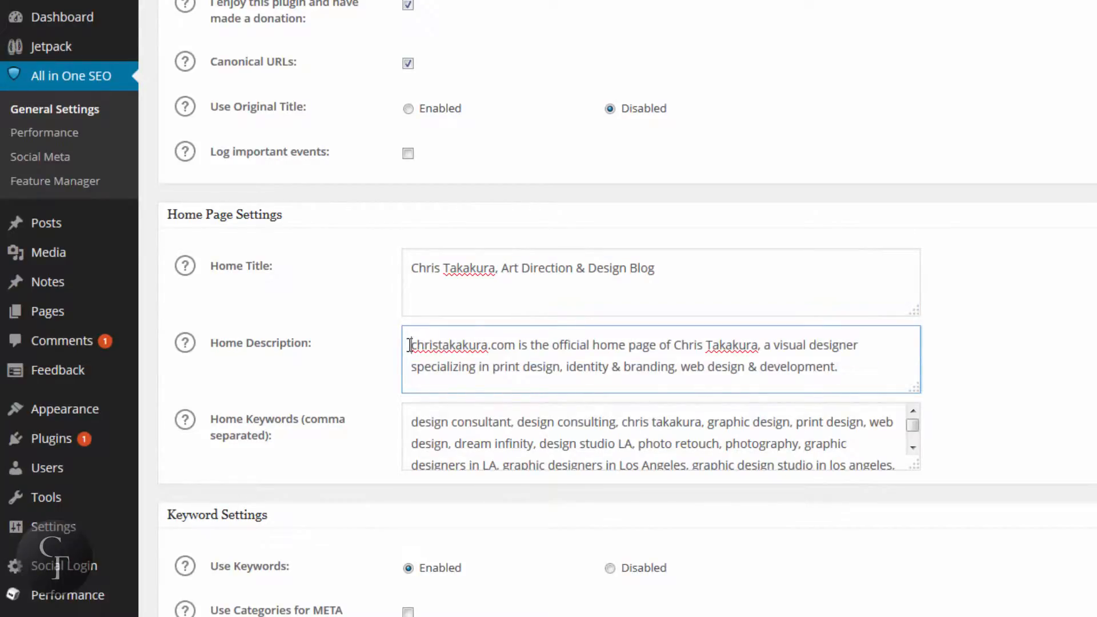
pyautogui.click(187, 349)
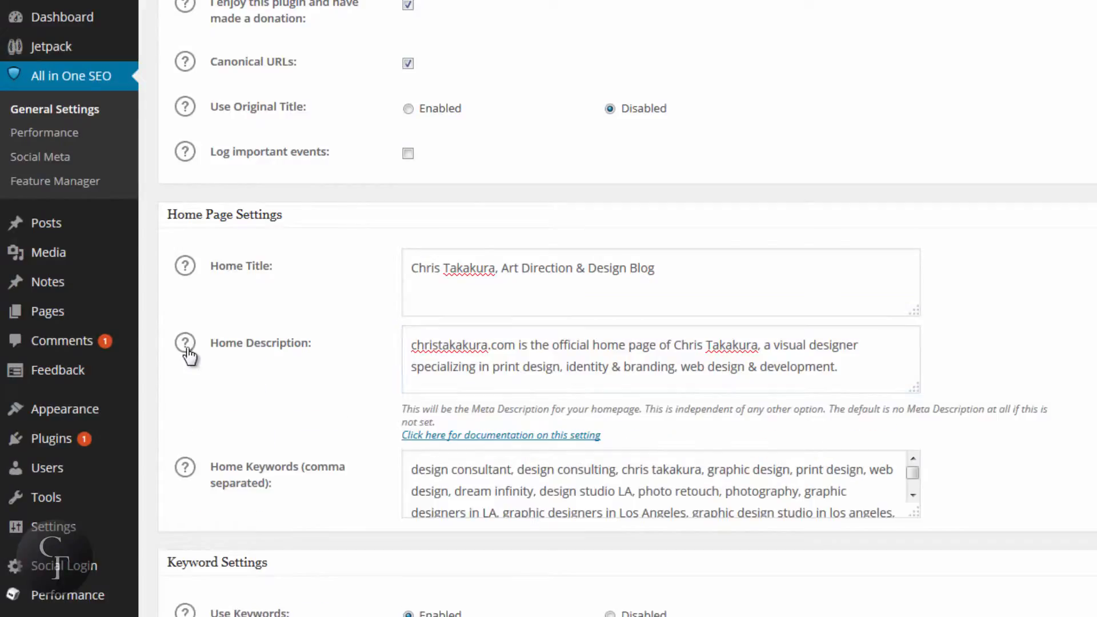
# - Read through the Home Description text from beginning to end alongside its help note
pyautogui.click(478, 351)
pyautogui.moveTo(541, 354); pyautogui.dragTo(548, 354)
pyautogui.click(842, 375)
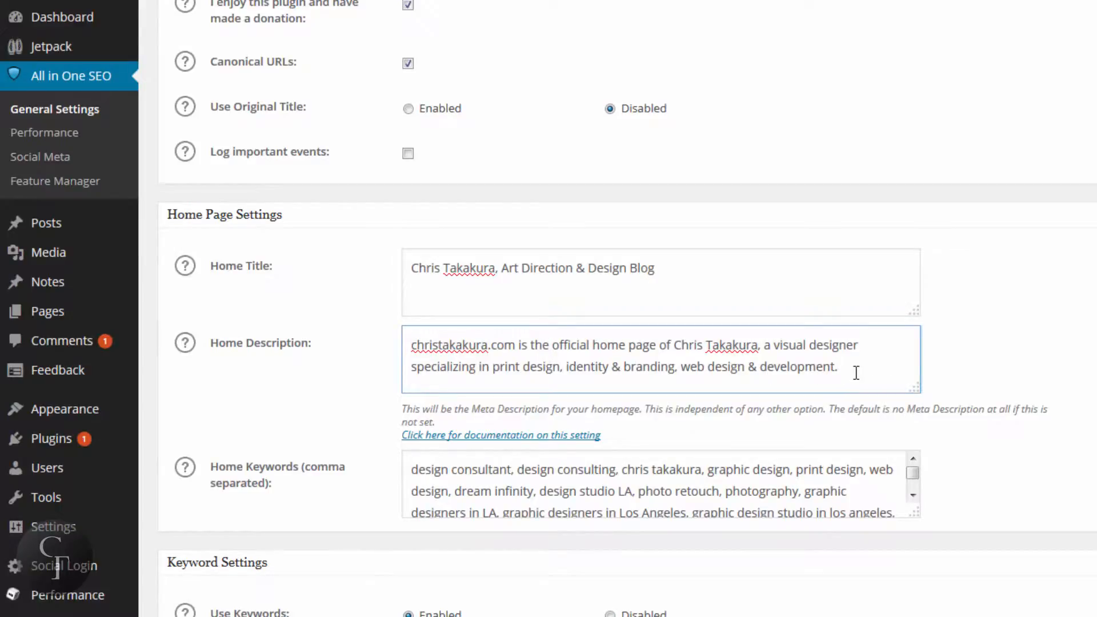
pyautogui.moveTo(856, 373); pyautogui.dragTo(407, 346)
pyautogui.click(411, 350)
pyautogui.click(889, 377)
pyautogui.click(411, 346)
pyautogui.click(867, 355)
pyautogui.click(858, 367)
# - Enlarge the Home Keywords box vertically and read through the comma-separated keywords
pyautogui.moveTo(913, 510); pyautogui.dragTo(926, 580)
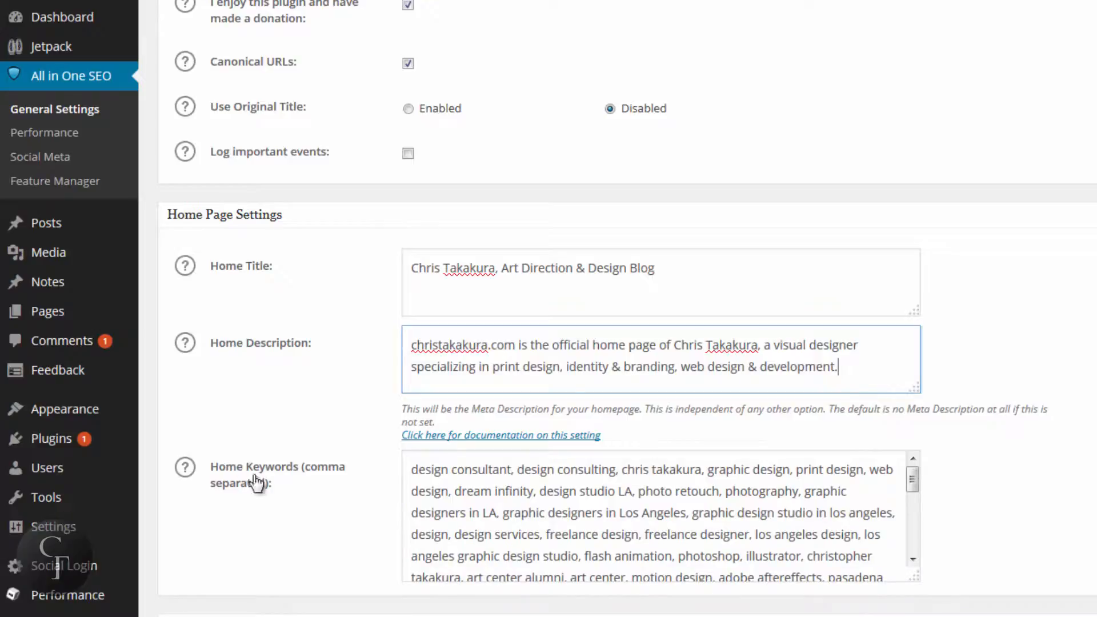
pyautogui.moveTo(399, 470); pyautogui.dragTo(738, 513)
pyautogui.click(738, 512)
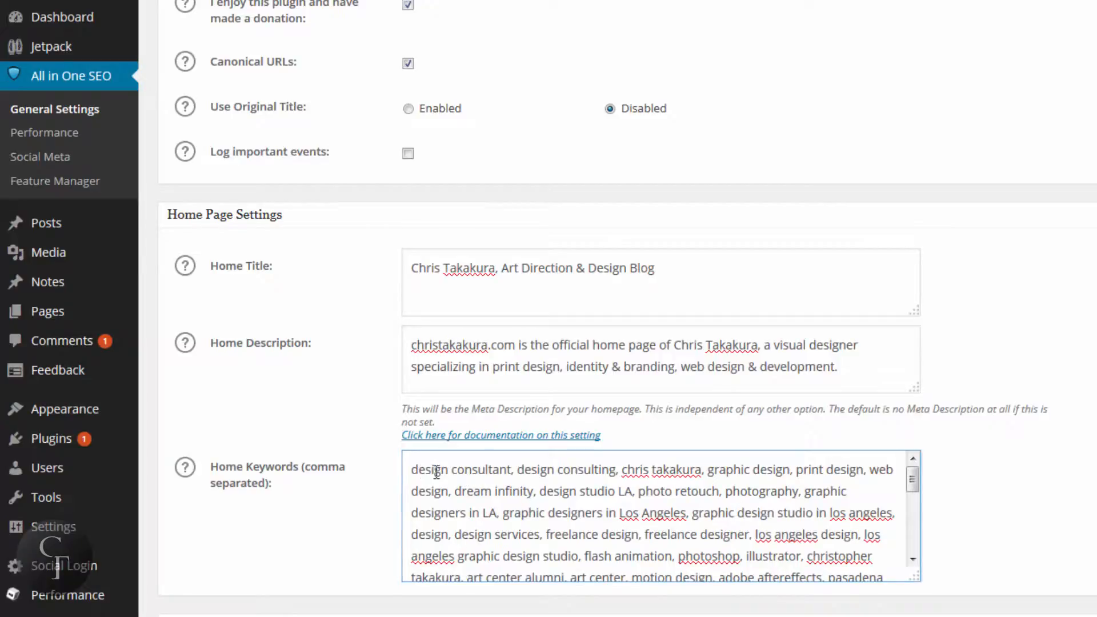
pyautogui.moveTo(669, 470); pyautogui.dragTo(727, 506)
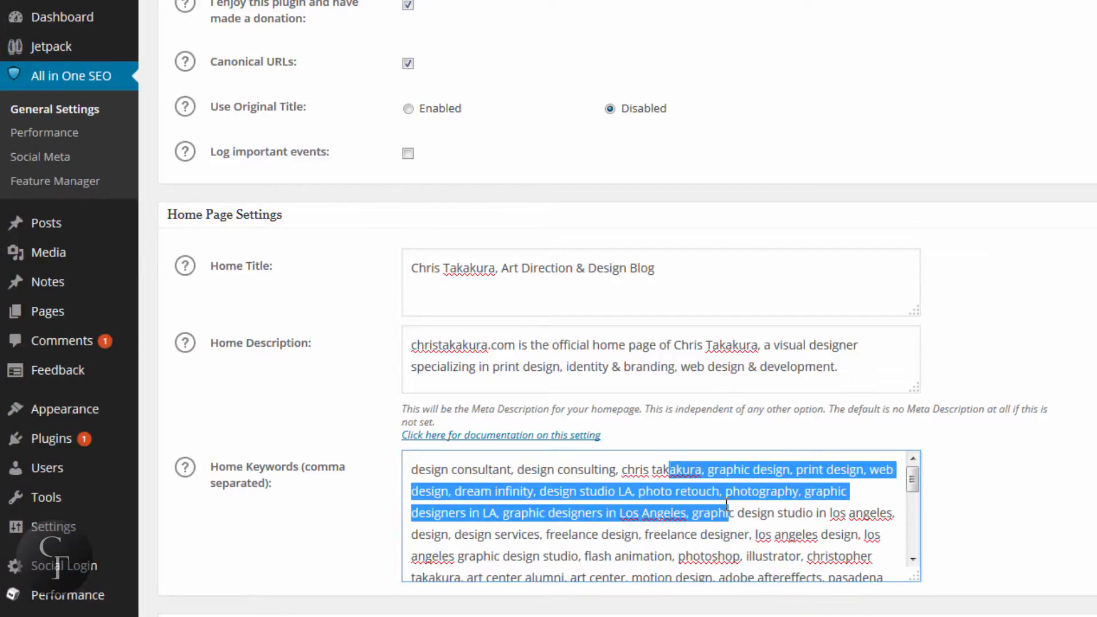
pyautogui.click(731, 505)
pyautogui.moveTo(912, 475)
pyautogui.mouseDown()
pyautogui.moveTo(917, 561)
pyautogui.moveTo(914, 477)
pyautogui.mouseUp()
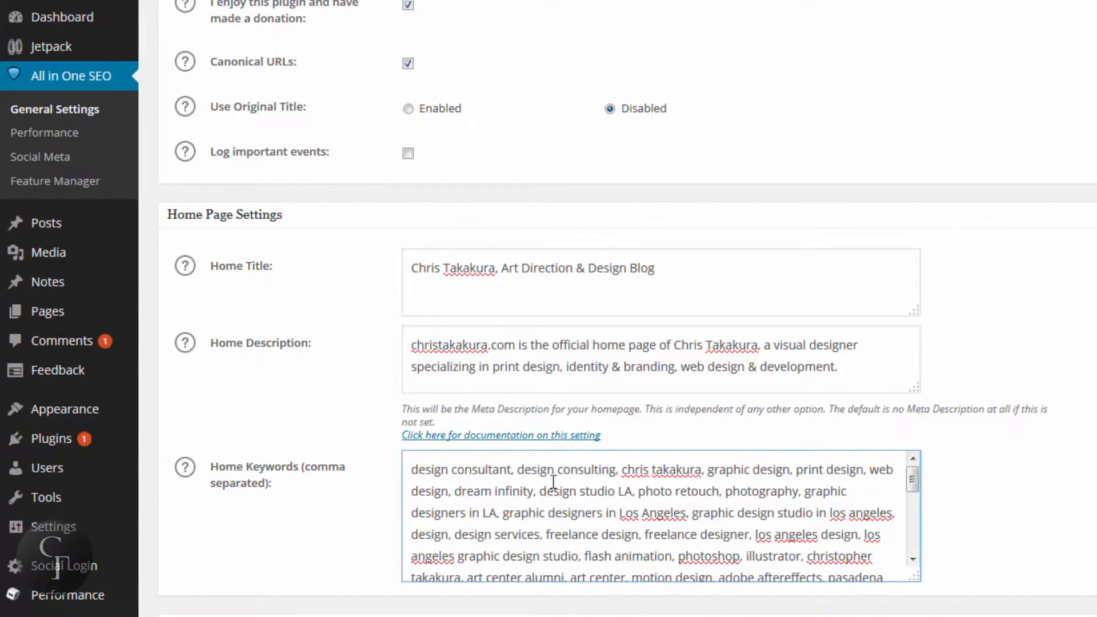
pyautogui.scroll(-3, 560, 484)
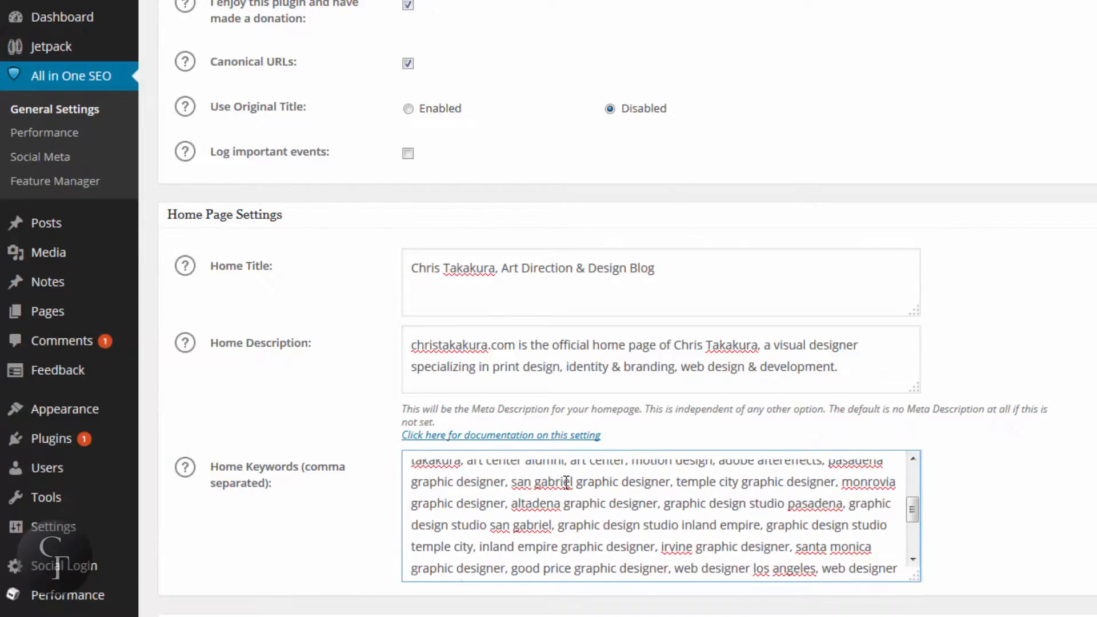
pyautogui.scroll(-3, 566, 481)
pyautogui.scroll(6, 588, 503)
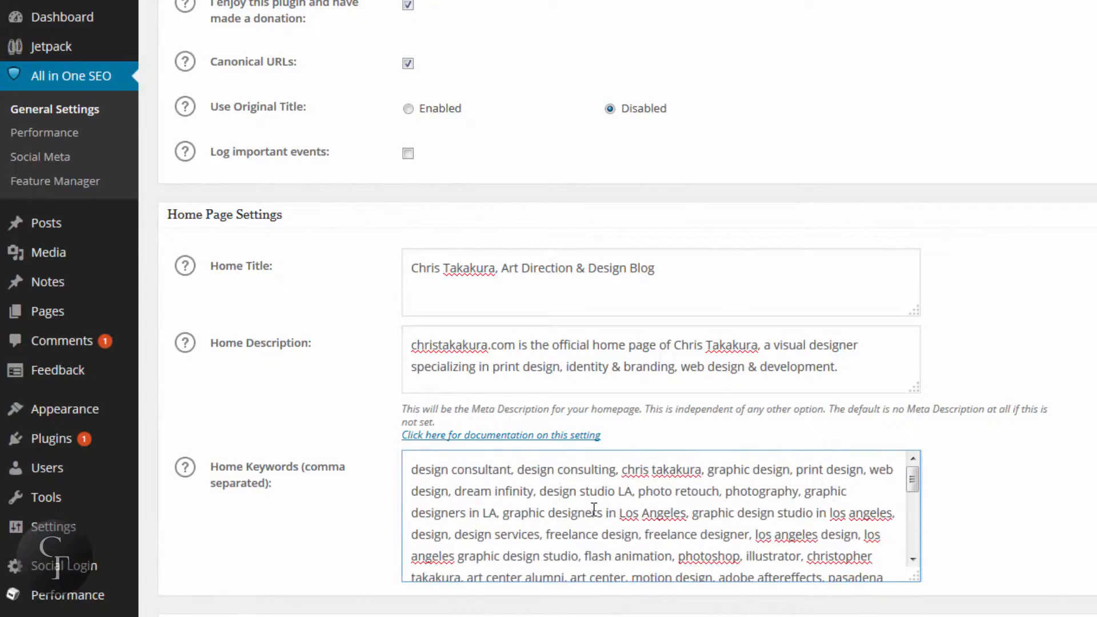
# - Open the list of all blog posts and look through their titles, categories and tags
pyautogui.scroll(5, 594, 508)
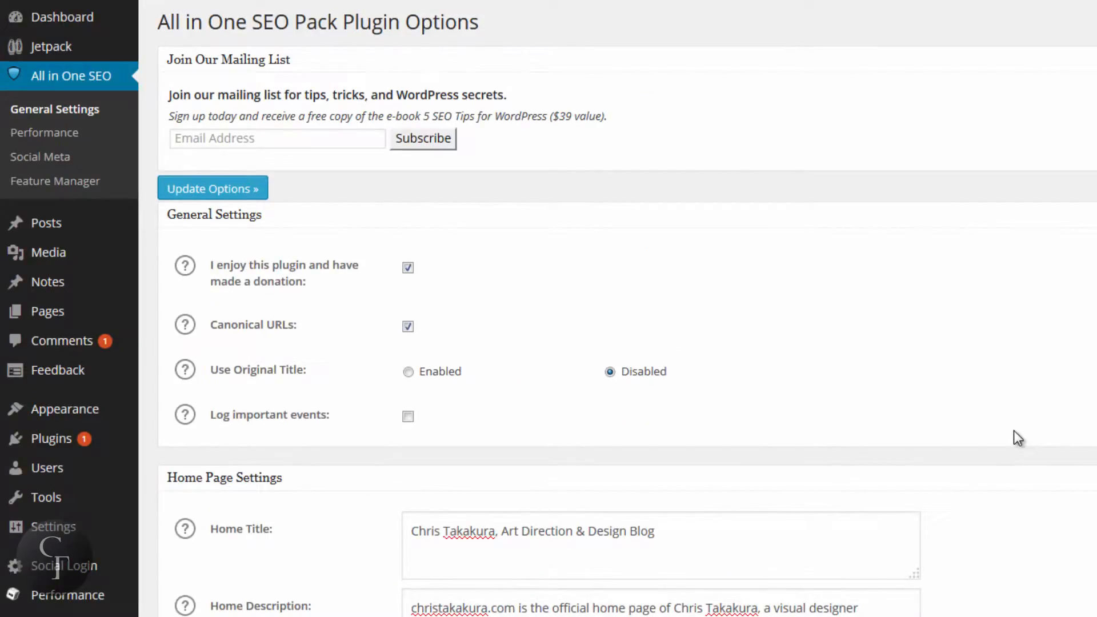
pyautogui.scroll(-7, 1013, 430)
pyautogui.scroll(7, 1013, 430)
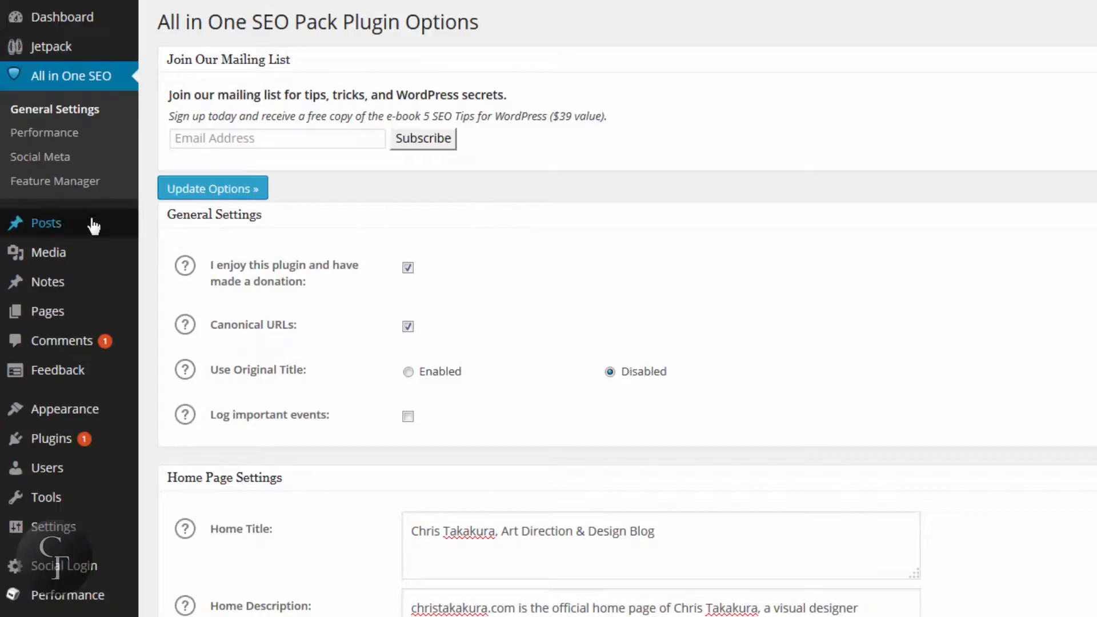
pyautogui.moveTo(56, 223)
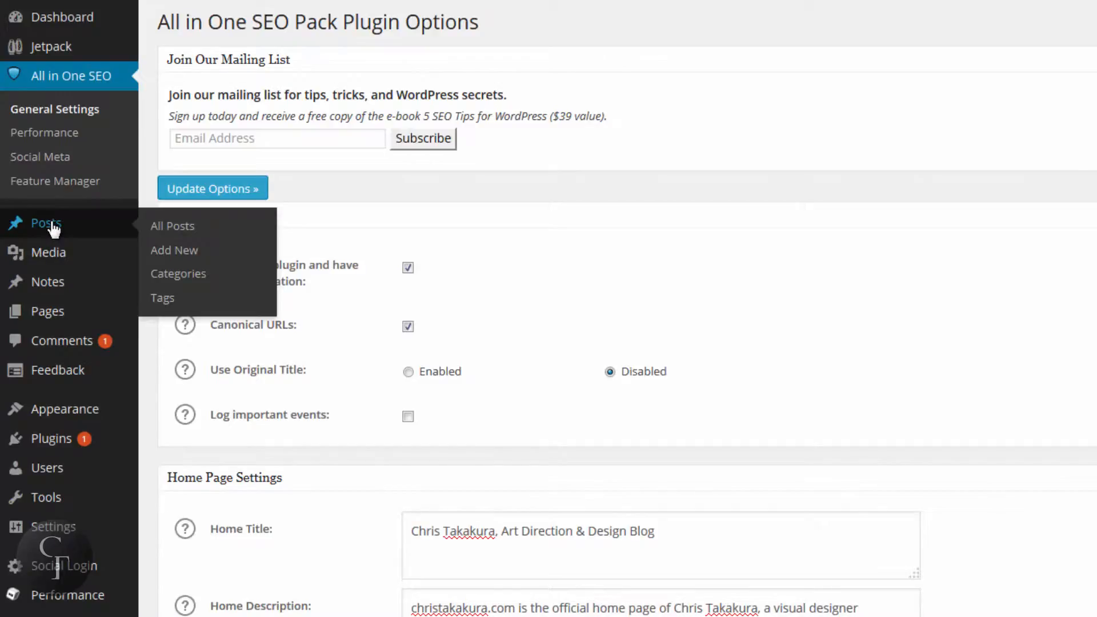
pyautogui.click(54, 228)
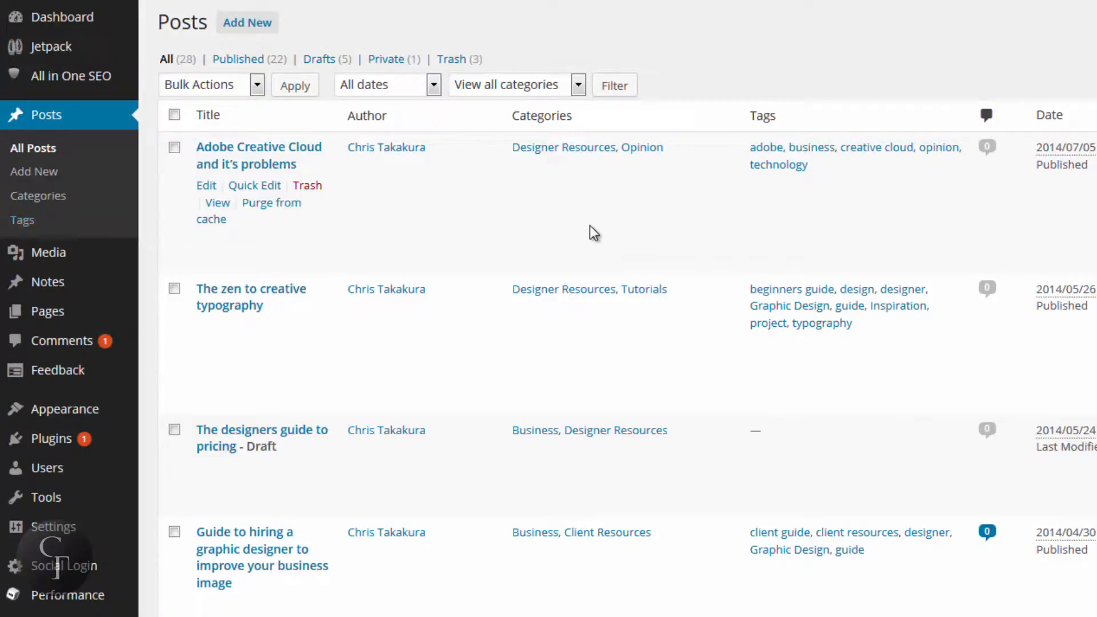
pyautogui.scroll(-15, 589, 226)
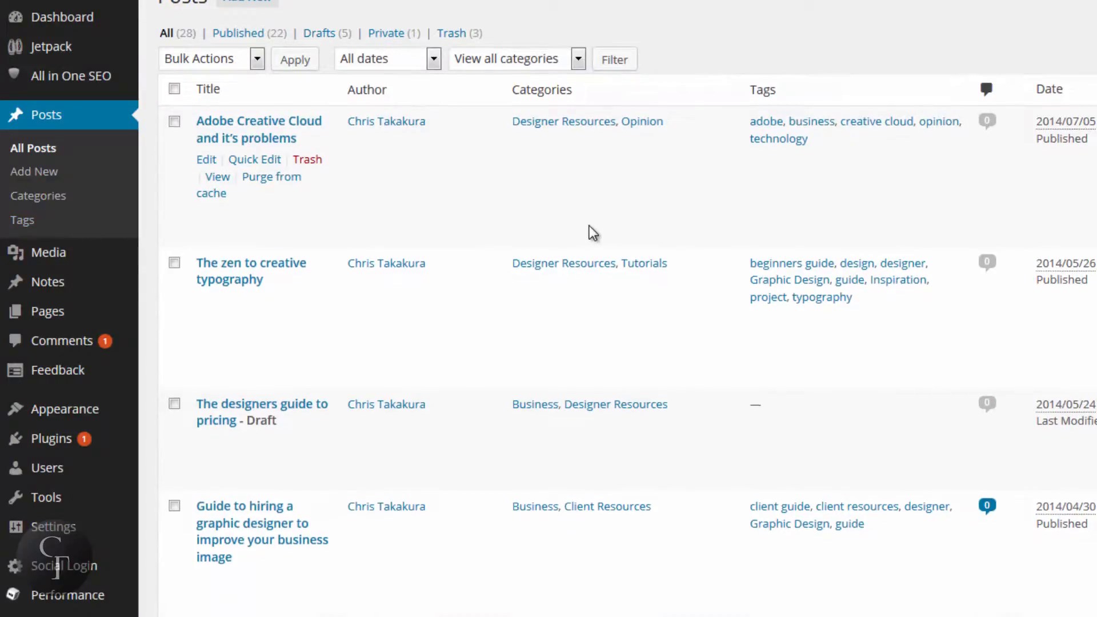
pyautogui.scroll(-9, 593, 232)
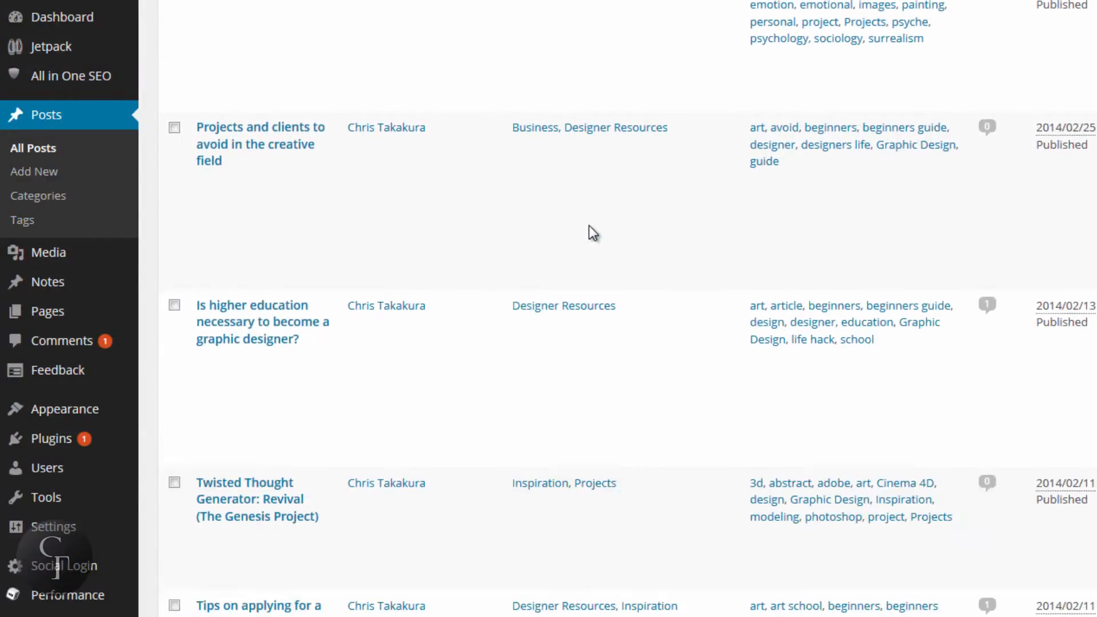
pyautogui.scroll(20, 592, 232)
pyautogui.scroll(3, 591, 232)
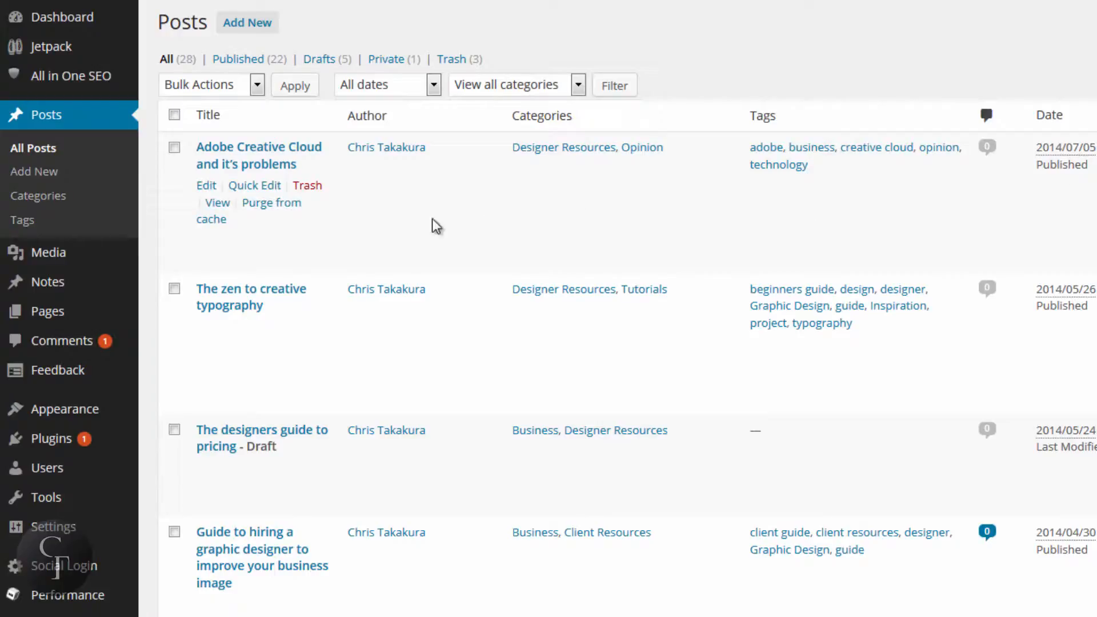
# - Open the post "Adobe Creative Cloud and it's problems" for editing and look over its content and excerpt
pyautogui.click(205, 186)
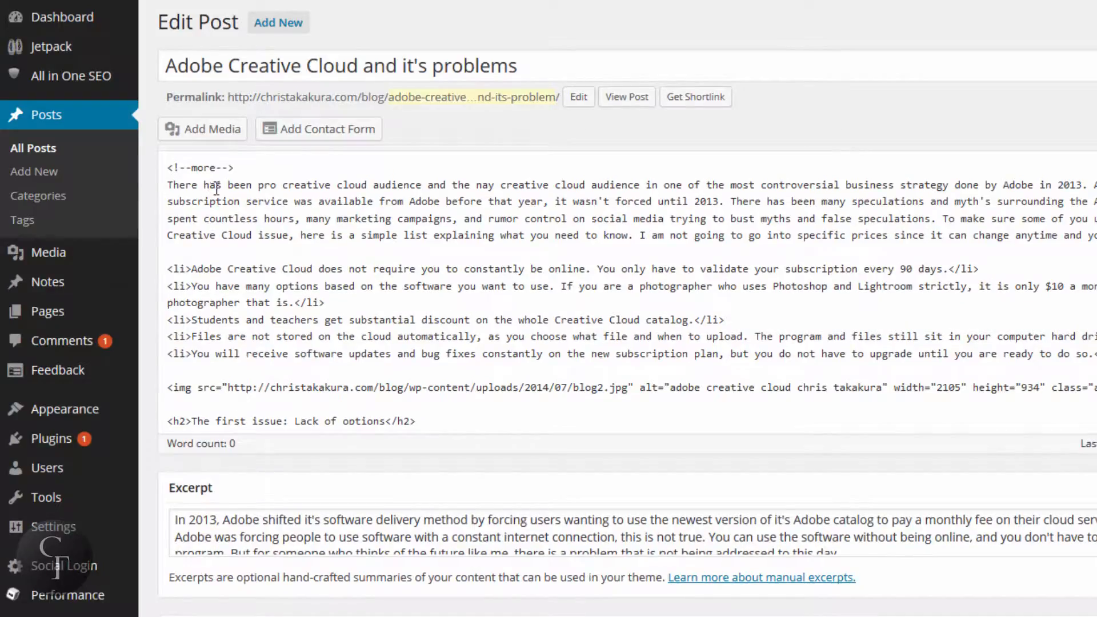
pyautogui.scroll(-10, 971, 123)
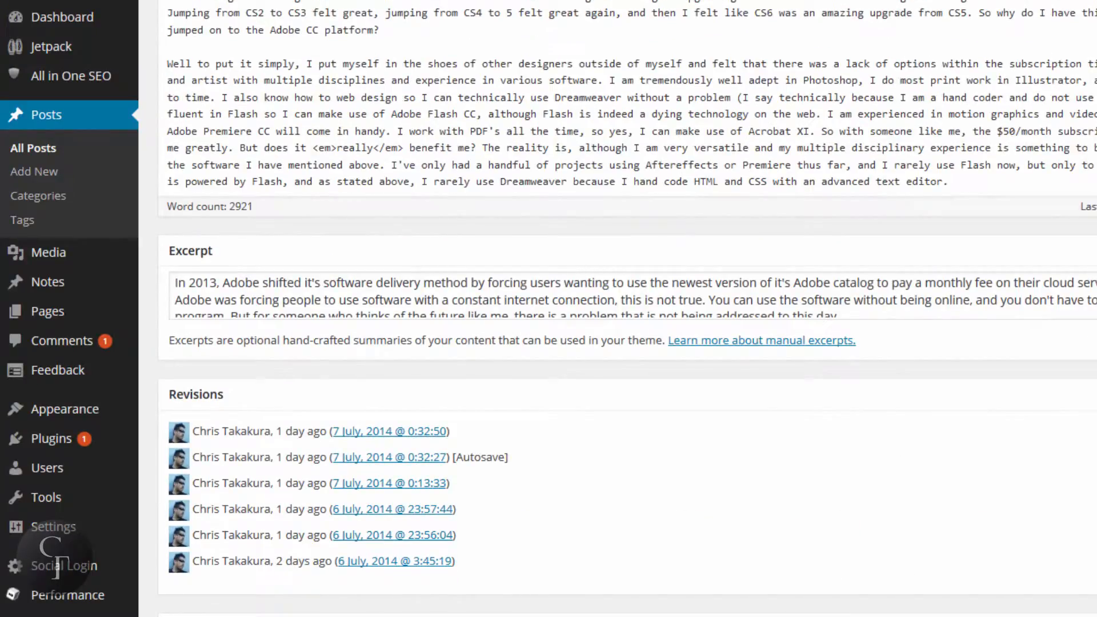
pyautogui.scroll(5, 627, 308)
pyautogui.scroll(-5, 627, 309)
pyautogui.scroll(-2, 627, 309)
pyautogui.click(1042, 153)
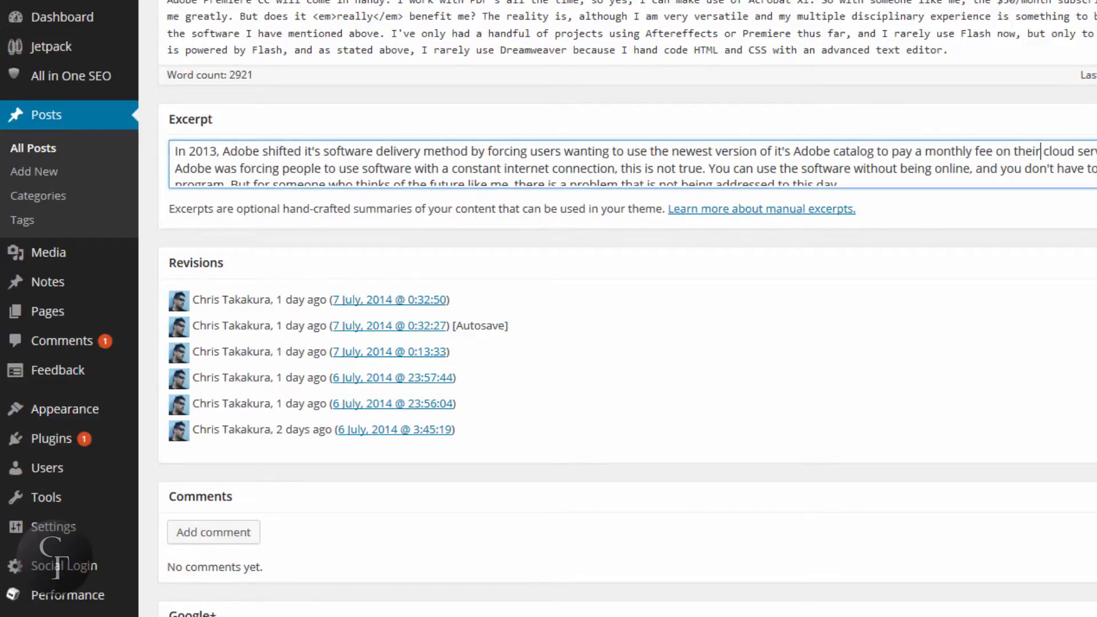
pyautogui.click(1029, 257)
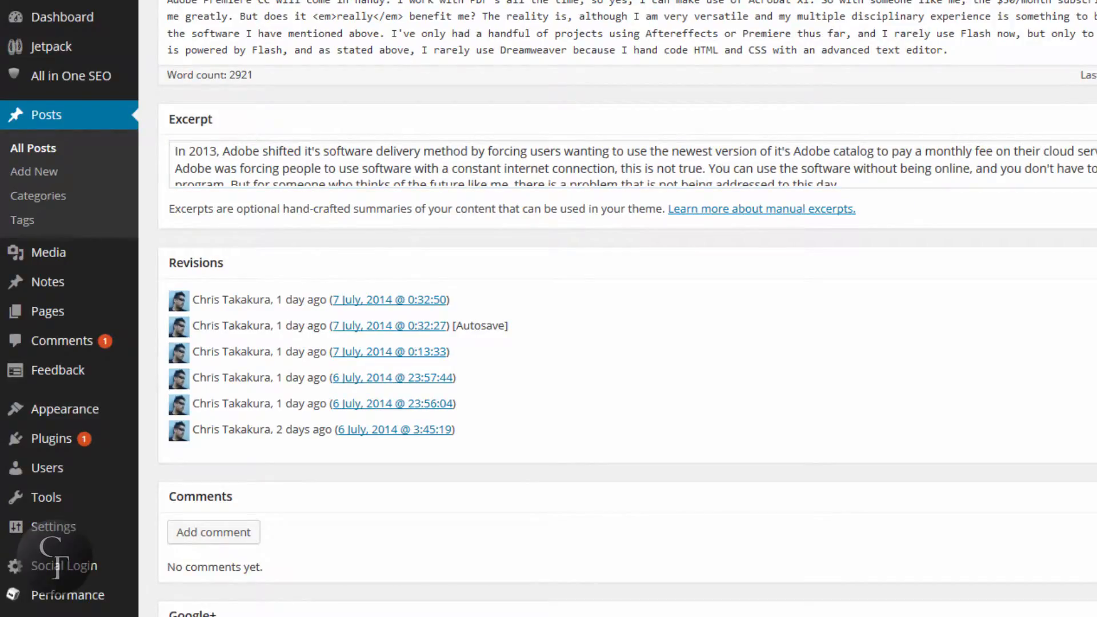
# - Find the post's All in One SEO Pack main settings and examine the preview snippet, title, description and keywords
pyautogui.scroll(-4, 628, 308)
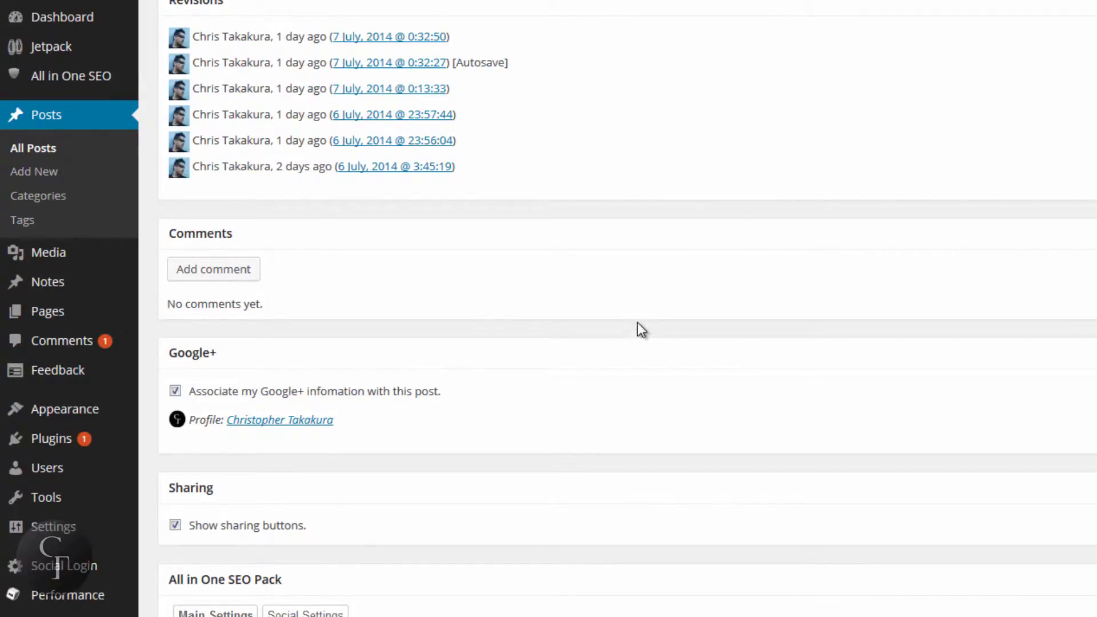
pyautogui.scroll(-2, 642, 331)
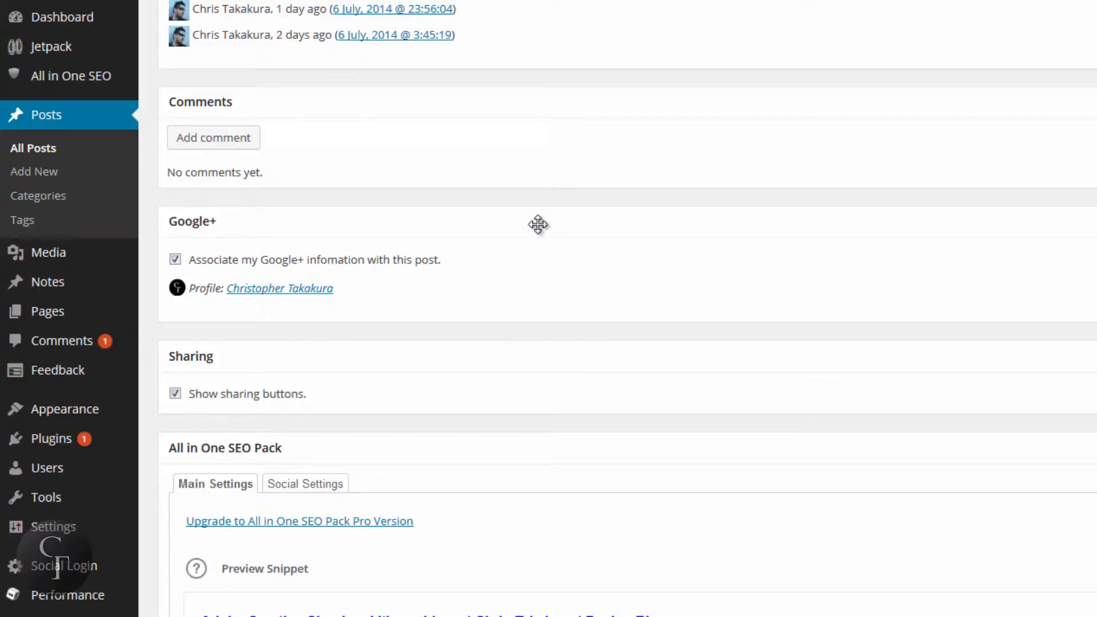
pyautogui.scroll(-2, 538, 224)
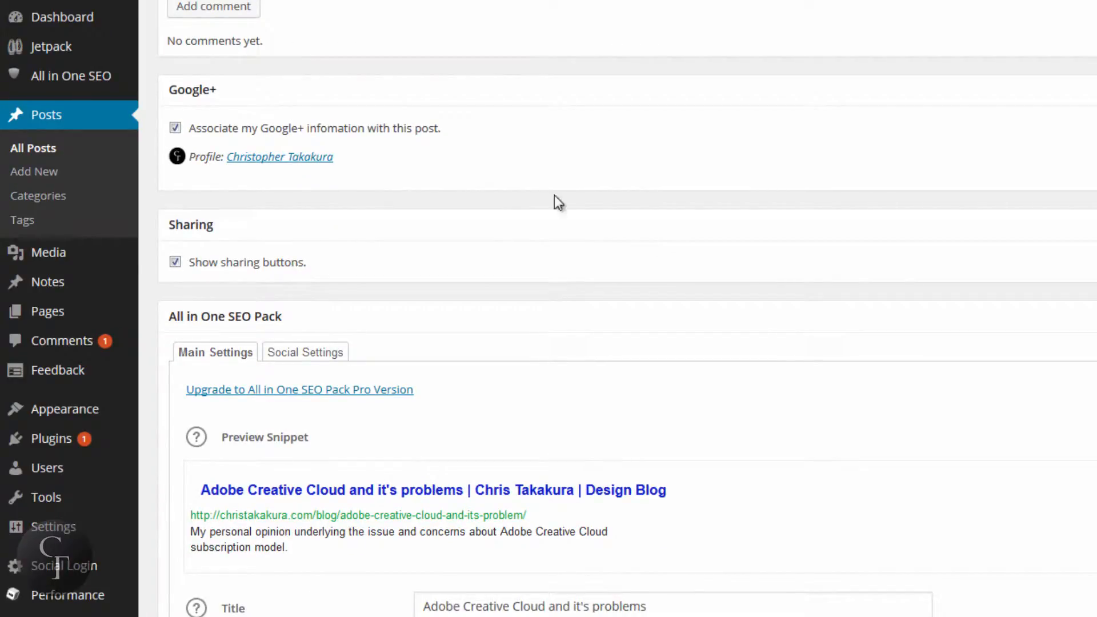
pyautogui.scroll(-4, 585, 215)
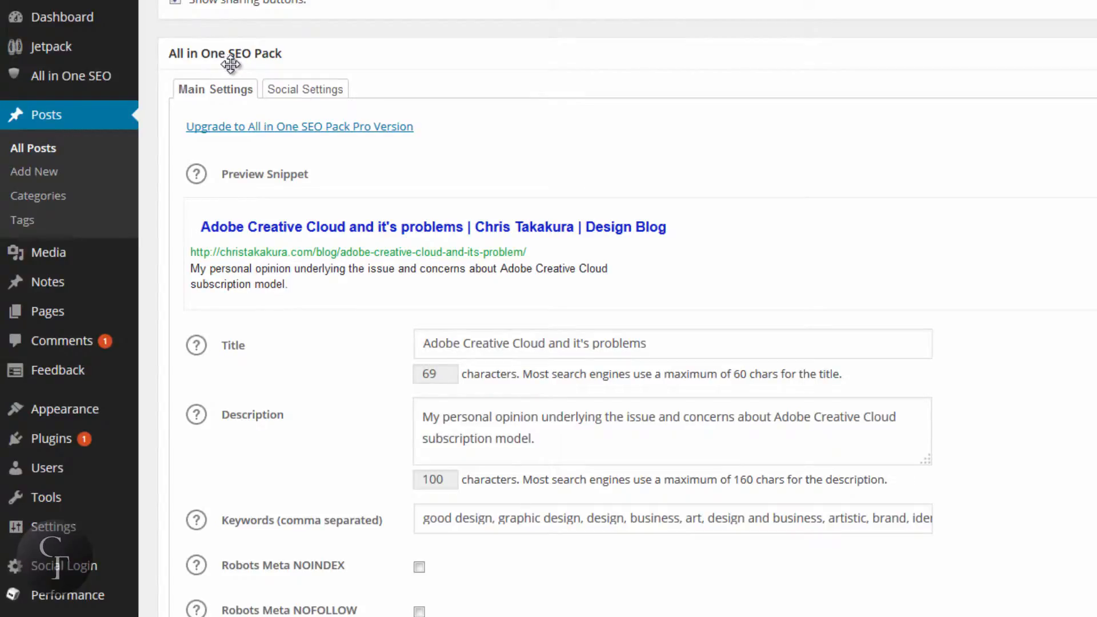
pyautogui.scroll(-2, 1044, 244)
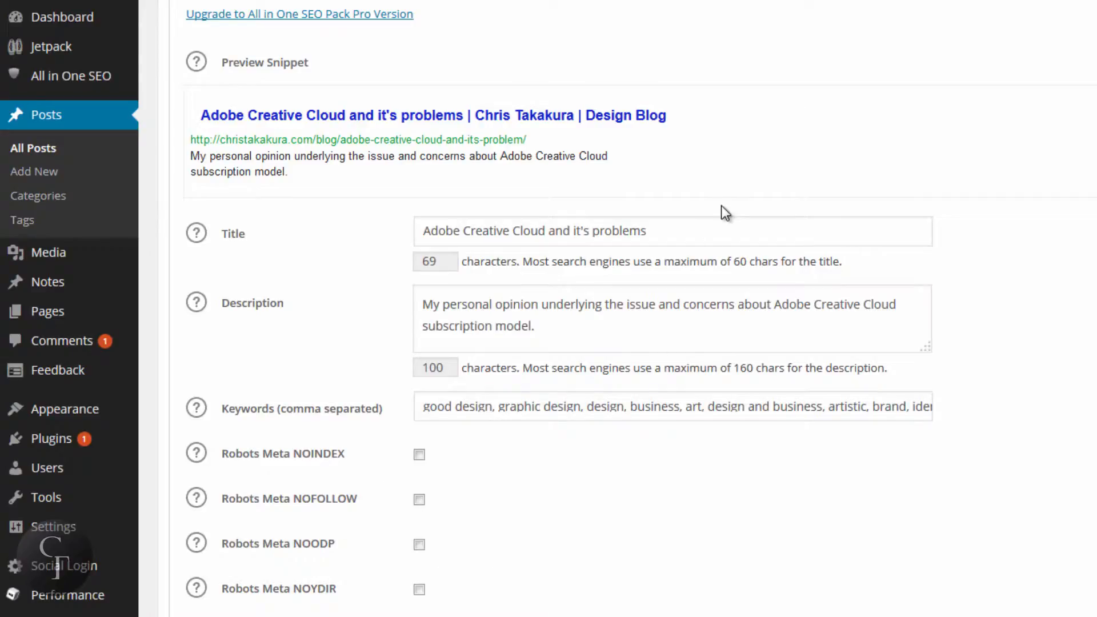
# - Examine the post's SEO title together with its character count and recommended maximum length
pyautogui.click(704, 233)
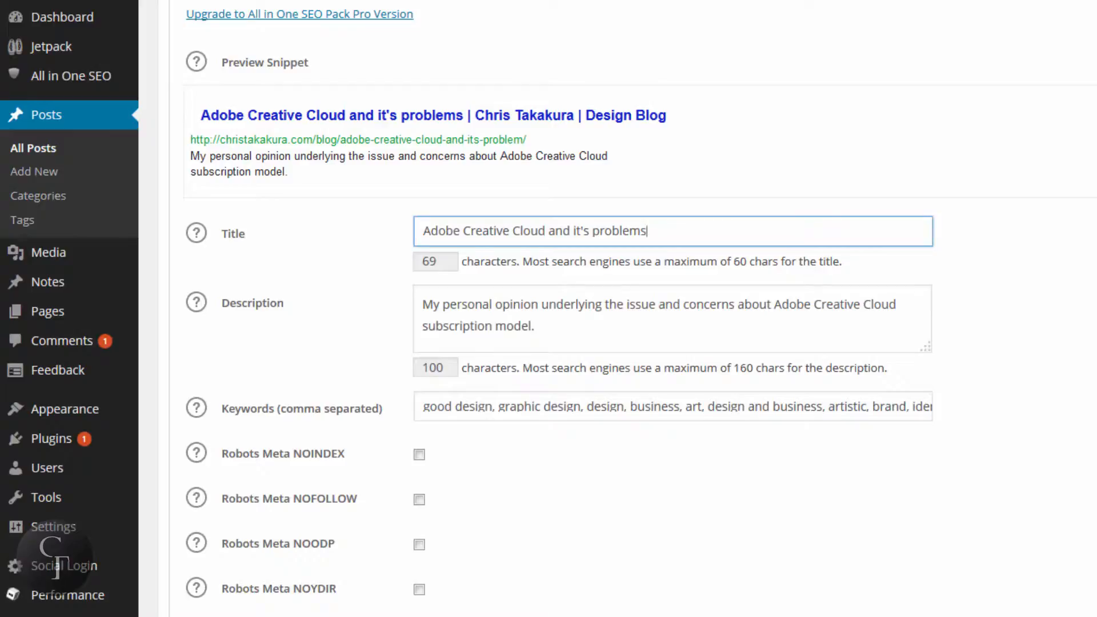
pyautogui.moveTo(674, 233); pyautogui.dragTo(416, 224)
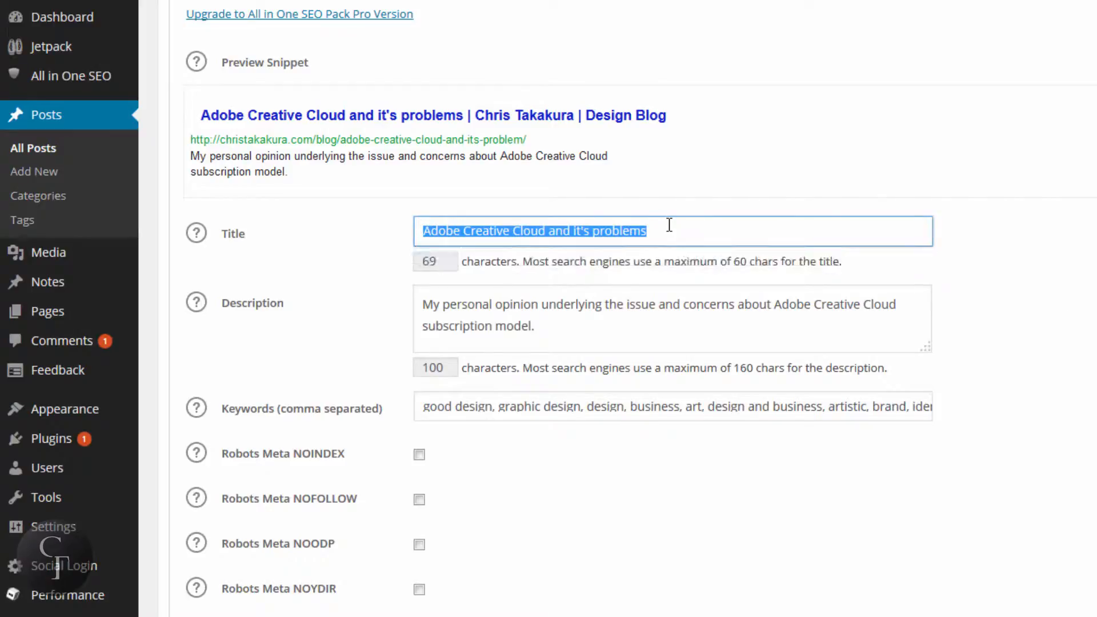
pyautogui.click(696, 229)
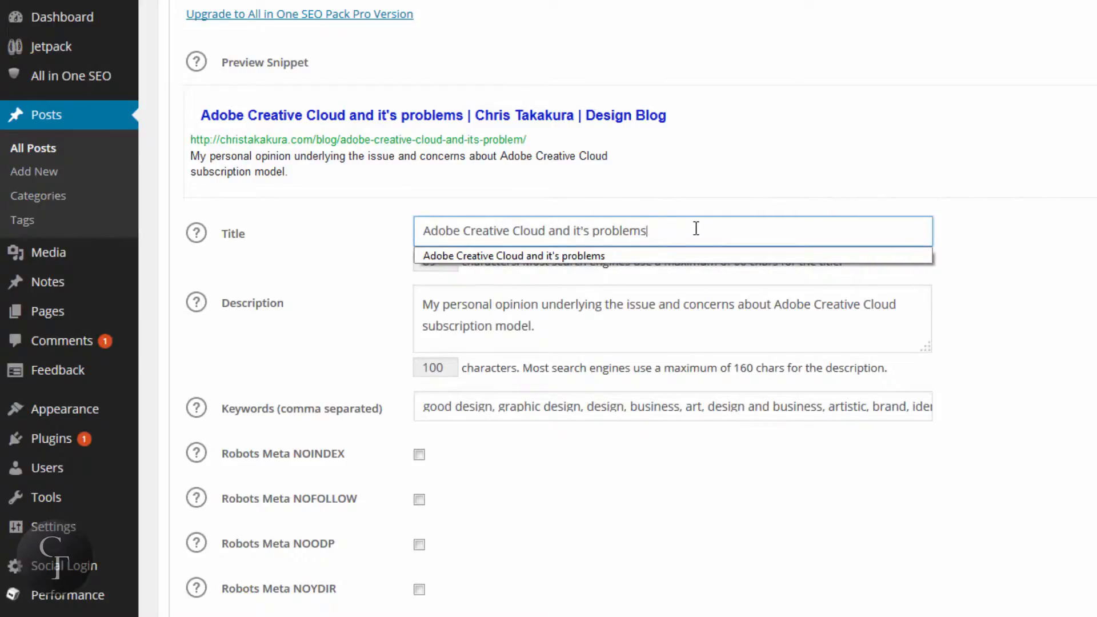
pyautogui.click(695, 229)
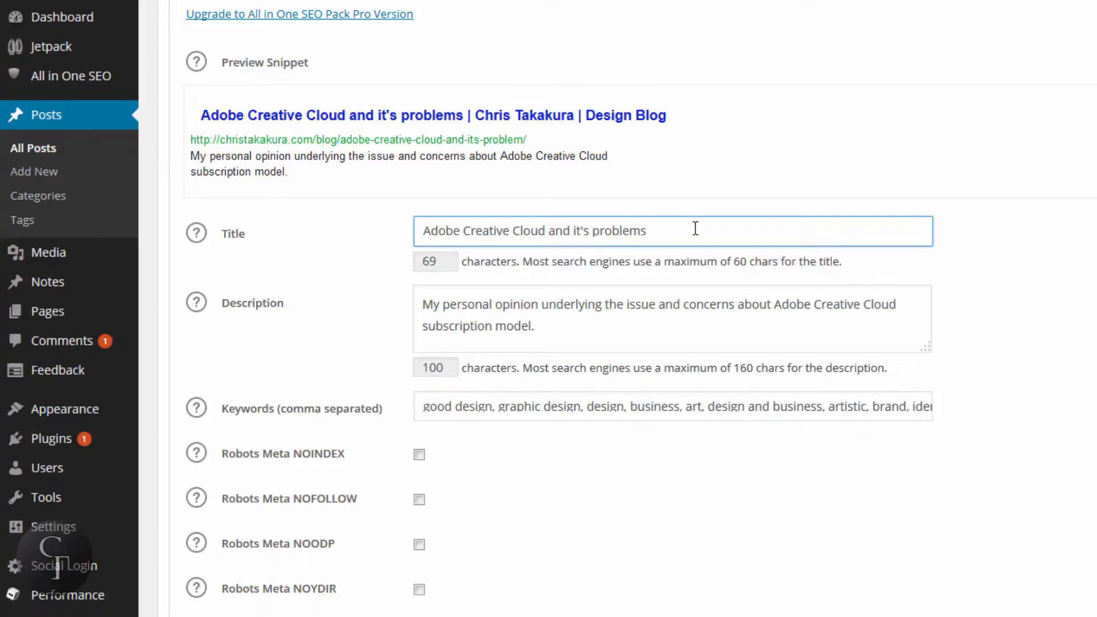
pyautogui.tripleClick(472, 231)
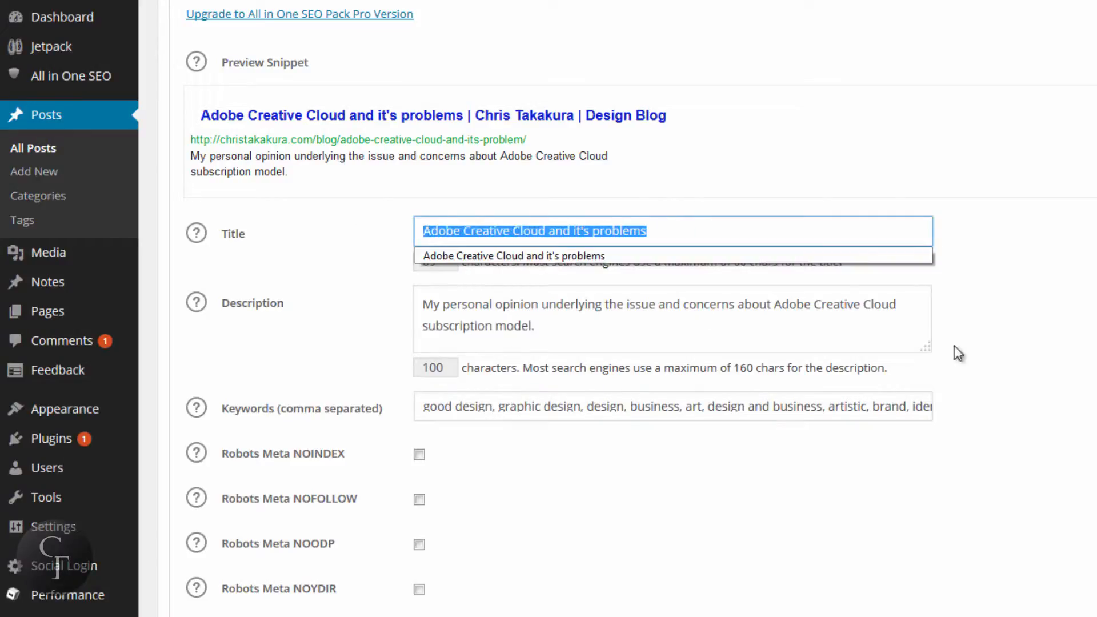
pyautogui.click(993, 332)
pyautogui.click(680, 235)
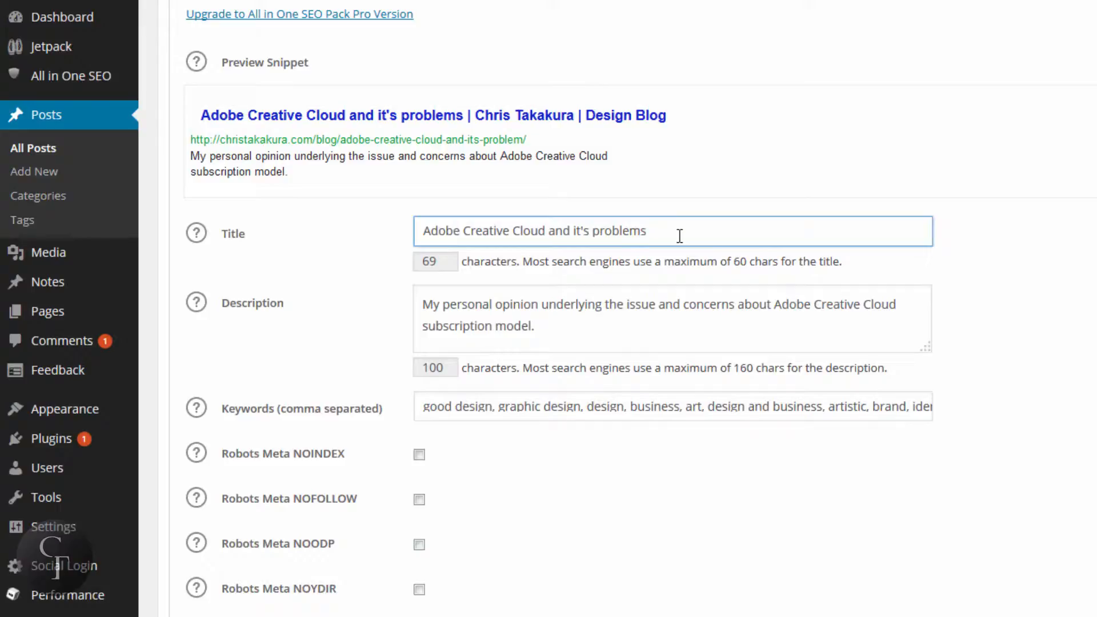
pyautogui.doubleClick(440, 263)
pyautogui.click(454, 263)
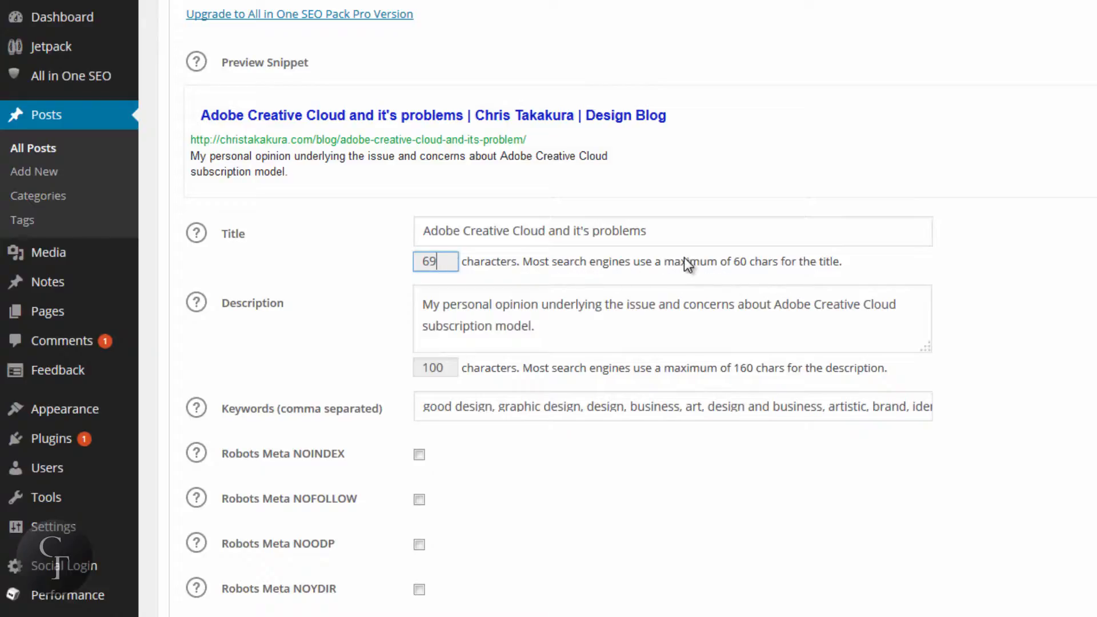
# - Shorten the post's SEO title to "Adobe Creative Cloud" by removing the words "and it's problems"
pyautogui.click(660, 227)
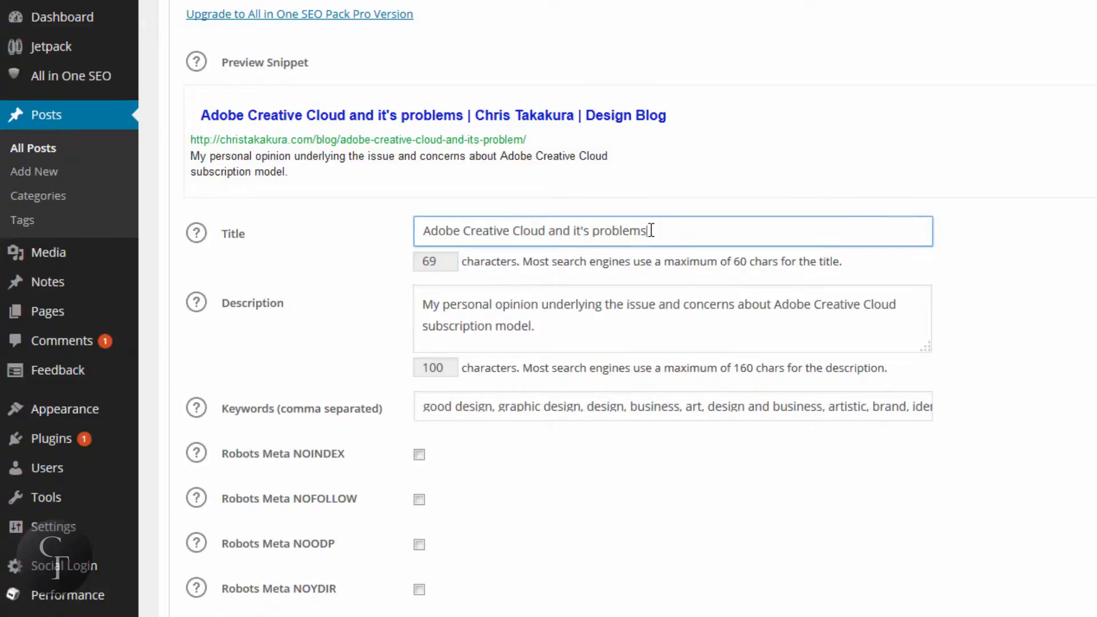
pyautogui.moveTo(651, 230); pyautogui.dragTo(546, 231)
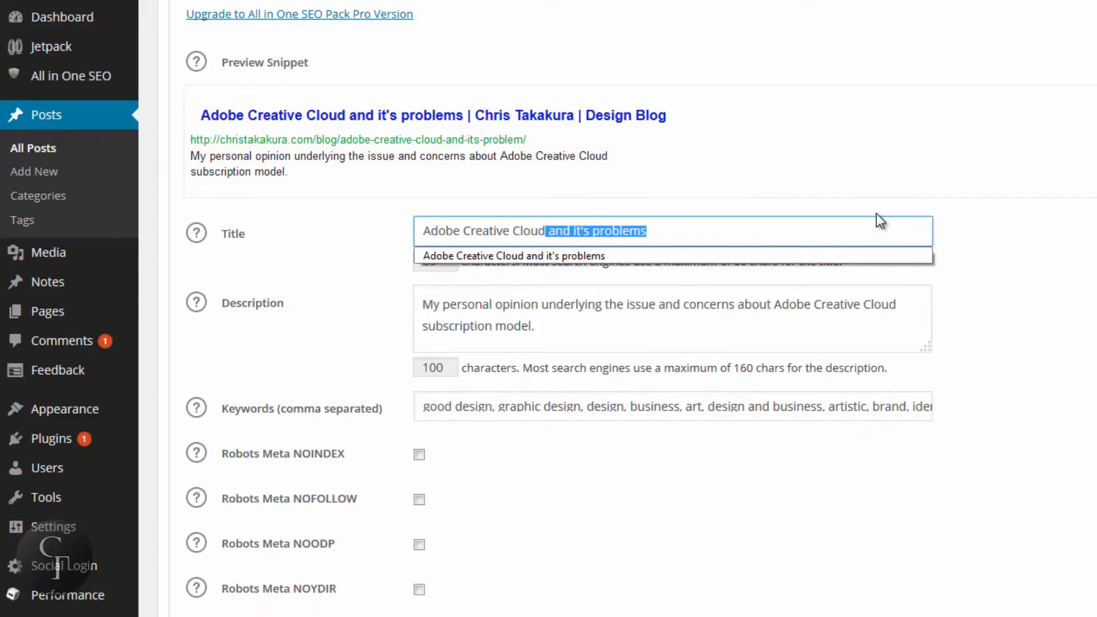
pyautogui.press('BackSpace')
pyautogui.click(986, 174)
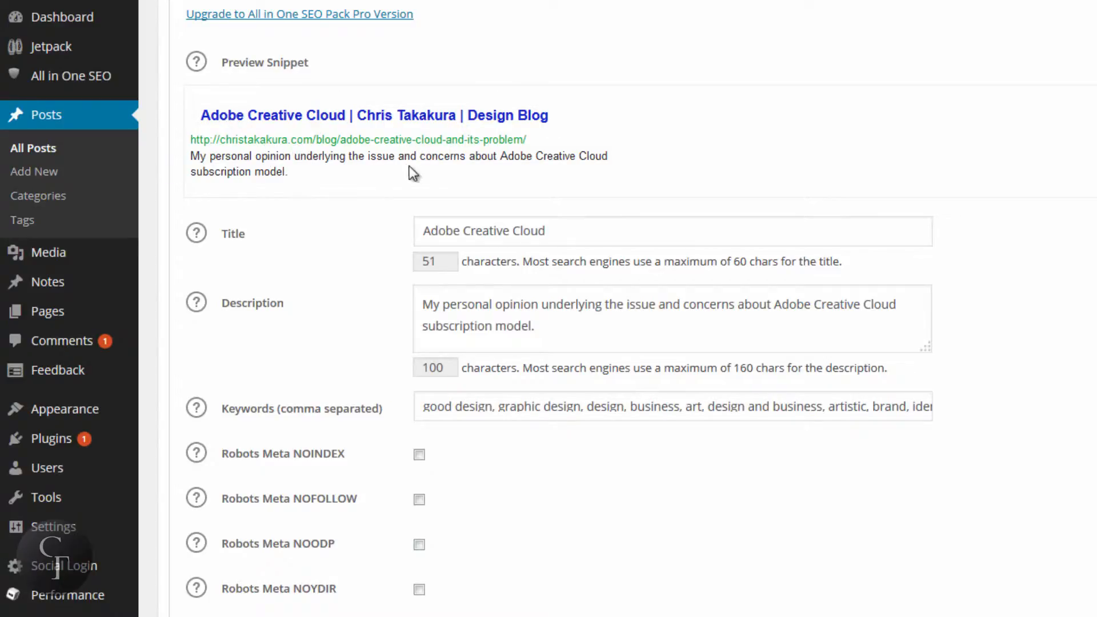
# - Read through the post's SEO description and its comma-separated keywords
pyautogui.click(572, 326)
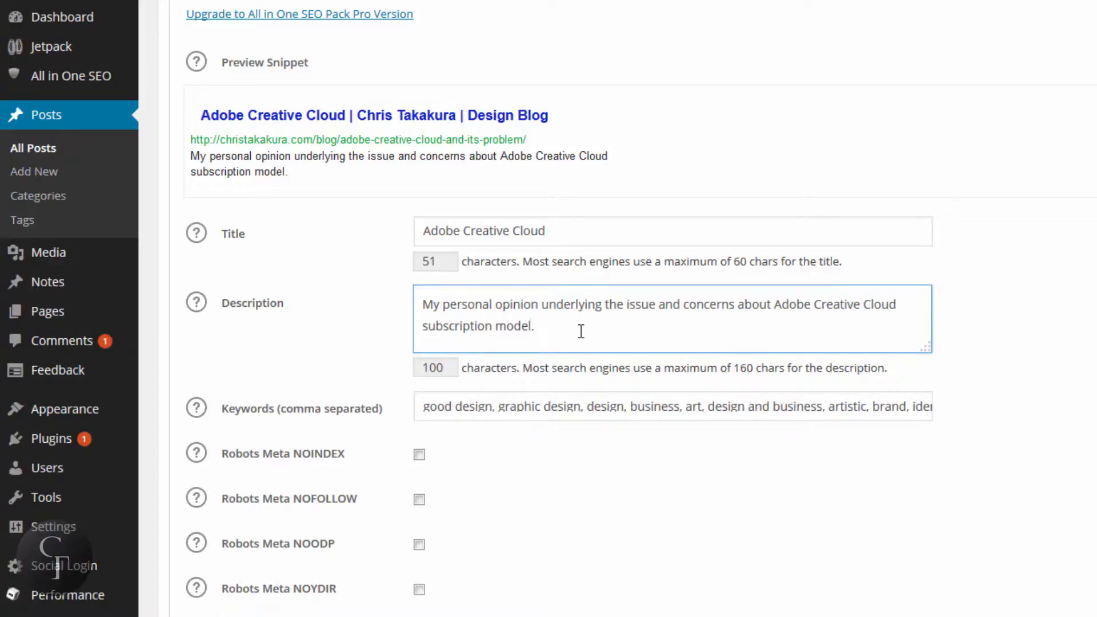
pyautogui.moveTo(581, 332); pyautogui.dragTo(424, 304)
pyautogui.click(425, 304)
pyautogui.moveTo(698, 405); pyautogui.dragTo(779, 409)
pyautogui.click(475, 408)
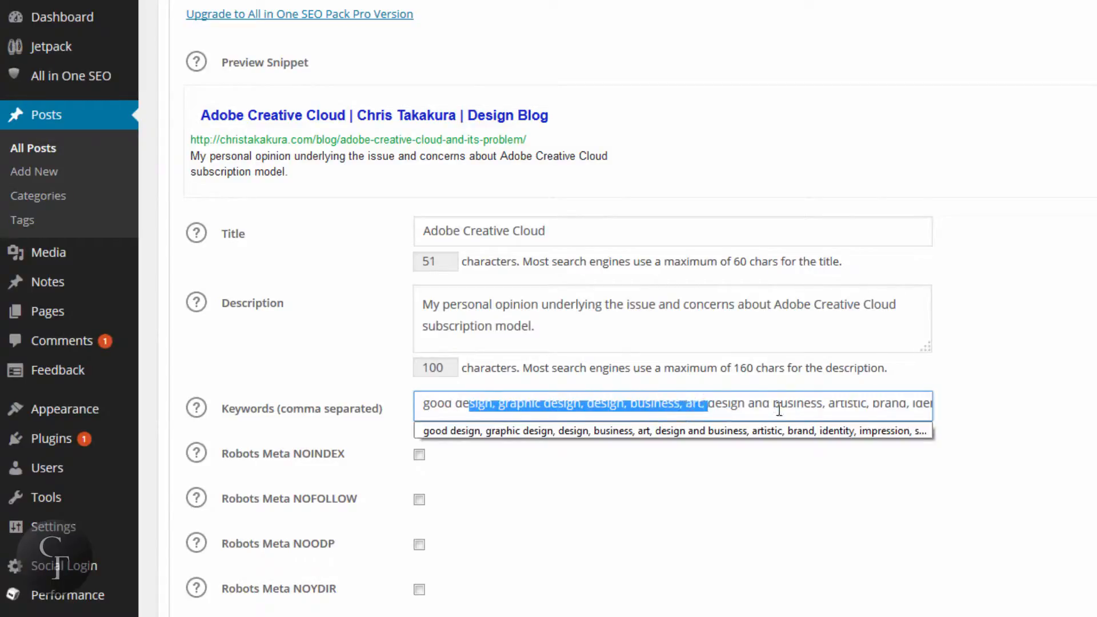
pyautogui.click(1009, 400)
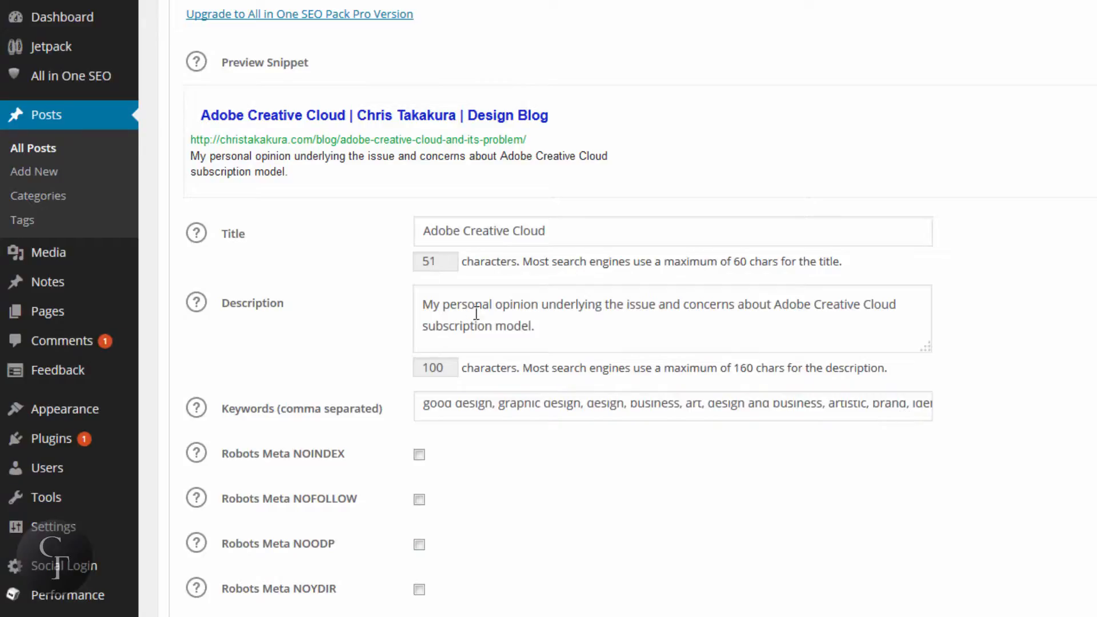
pyautogui.click(526, 307)
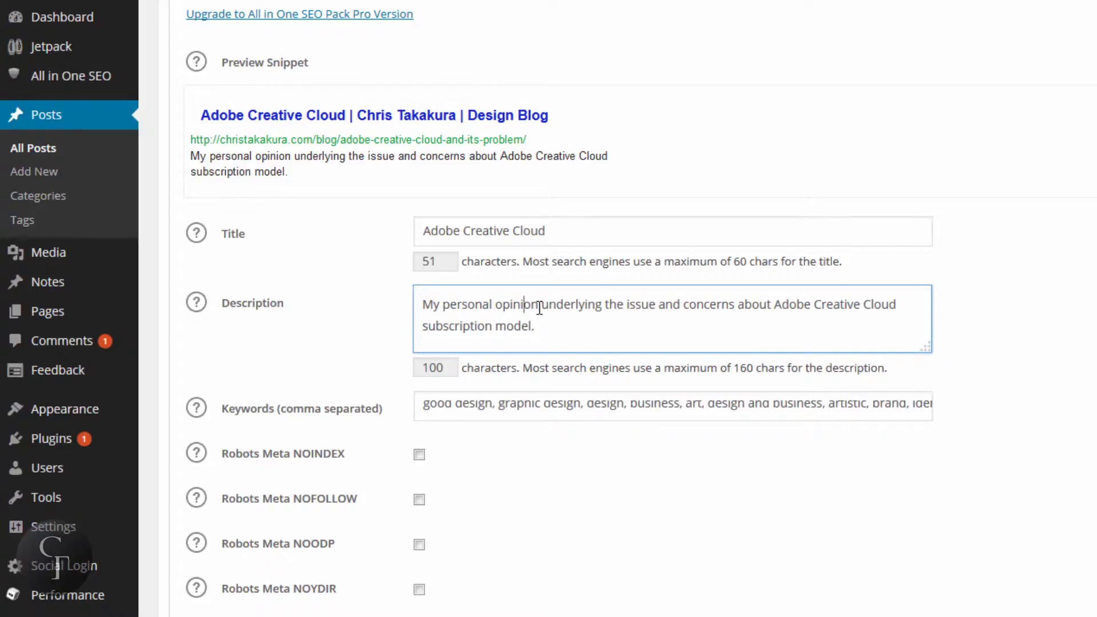
pyautogui.click(939, 285)
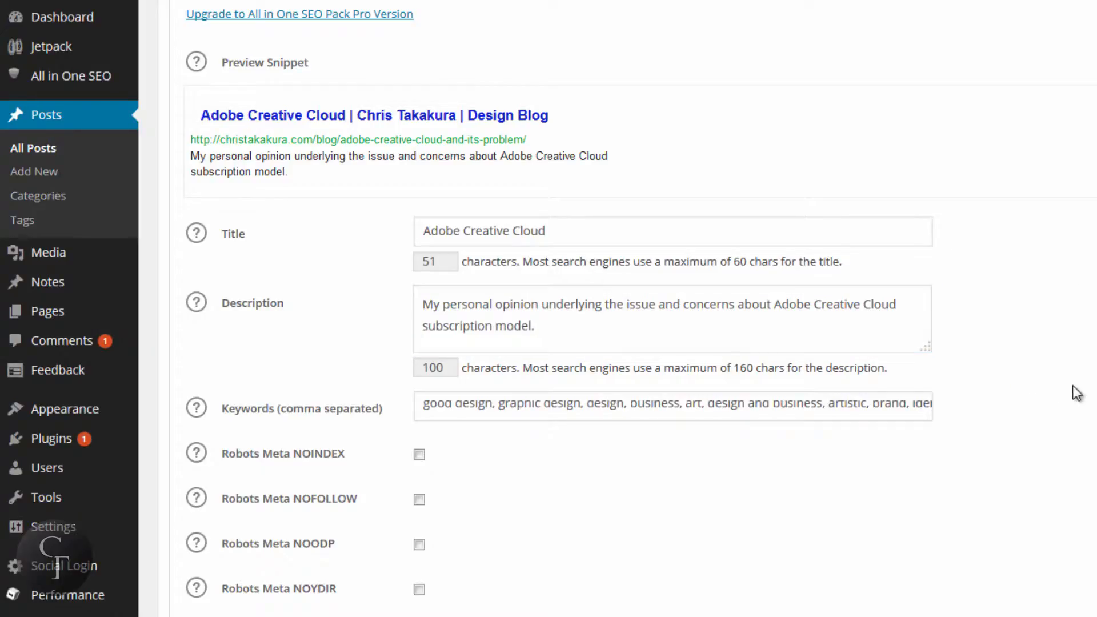
# - Update the post with the shortened SEO title, publishing it despite the proofreader's suggestions
pyautogui.scroll(3, 1077, 392)
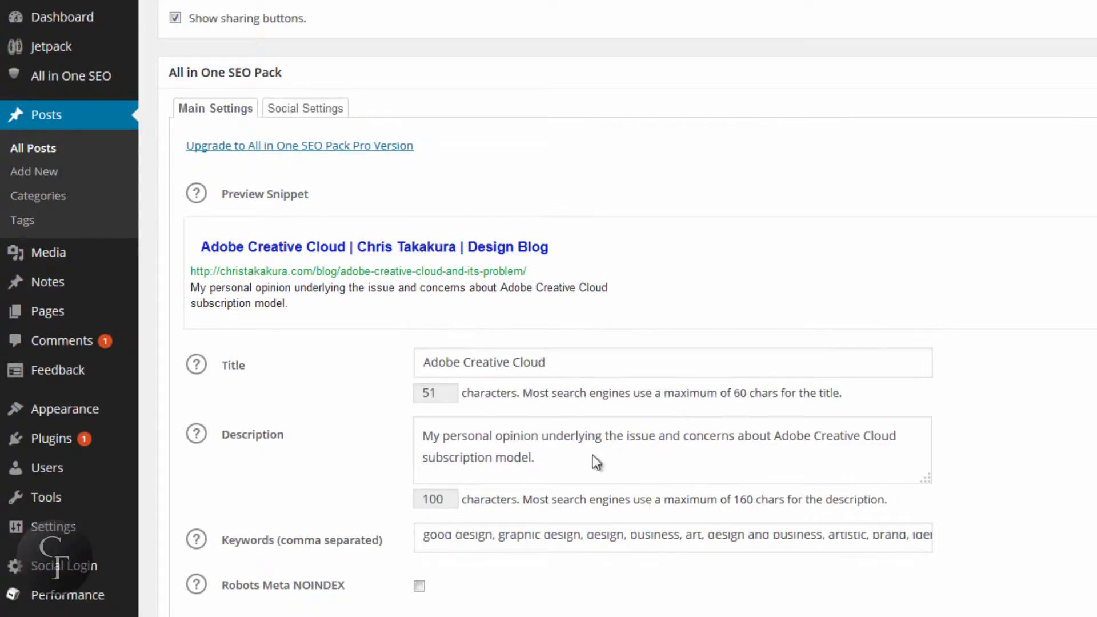
pyautogui.scroll(10, 598, 462)
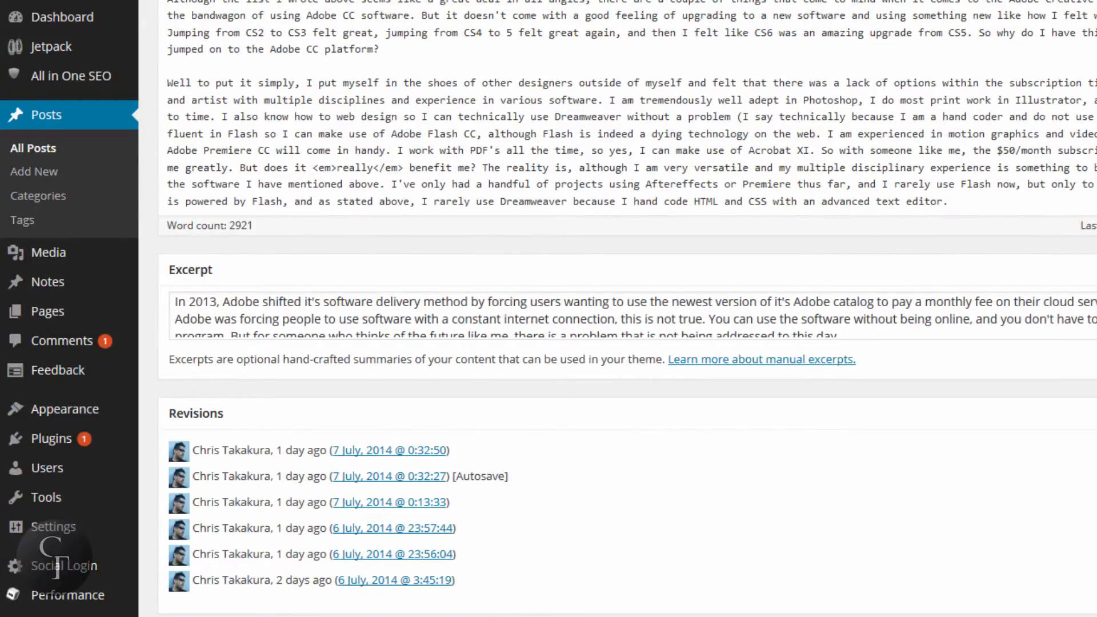
pyautogui.scroll(5, 627, 308)
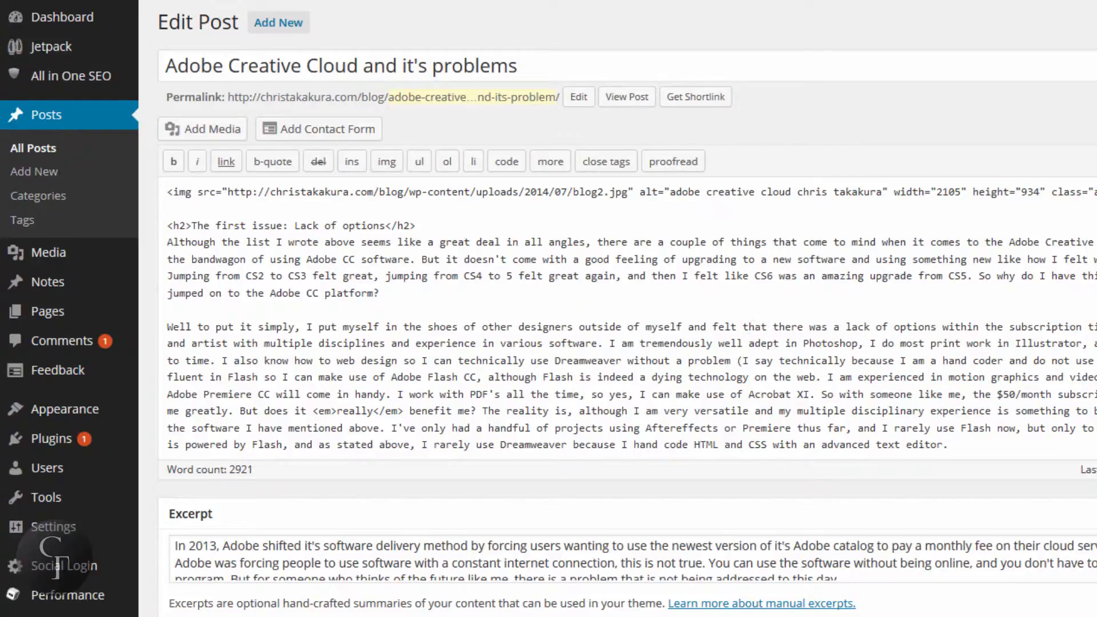
pyautogui.scroll(-3, 627, 309)
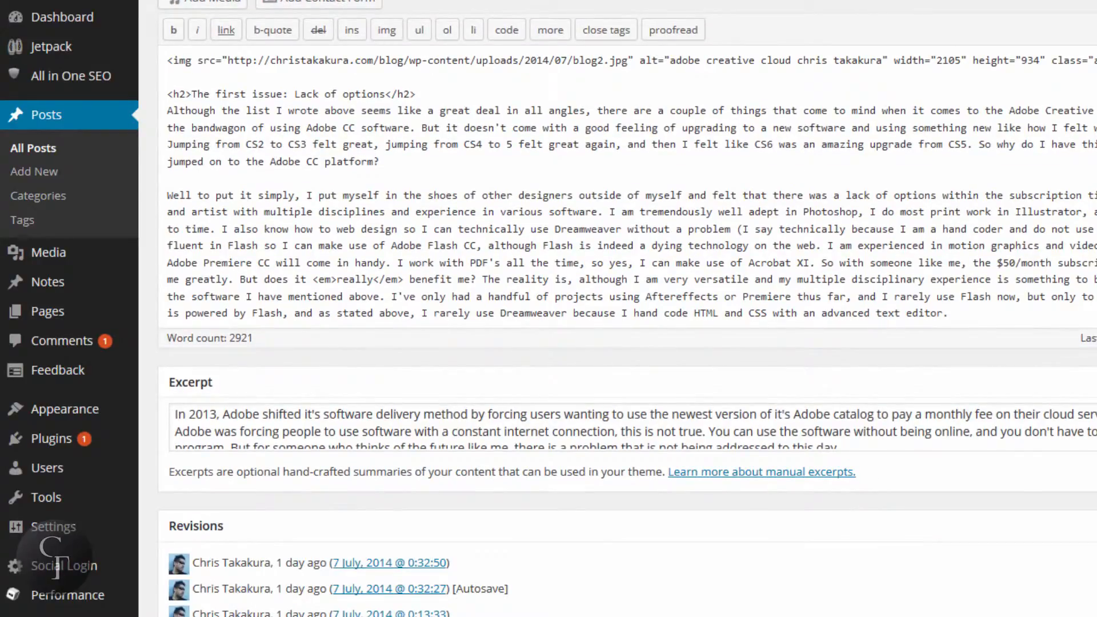
pyautogui.click(672, 30)
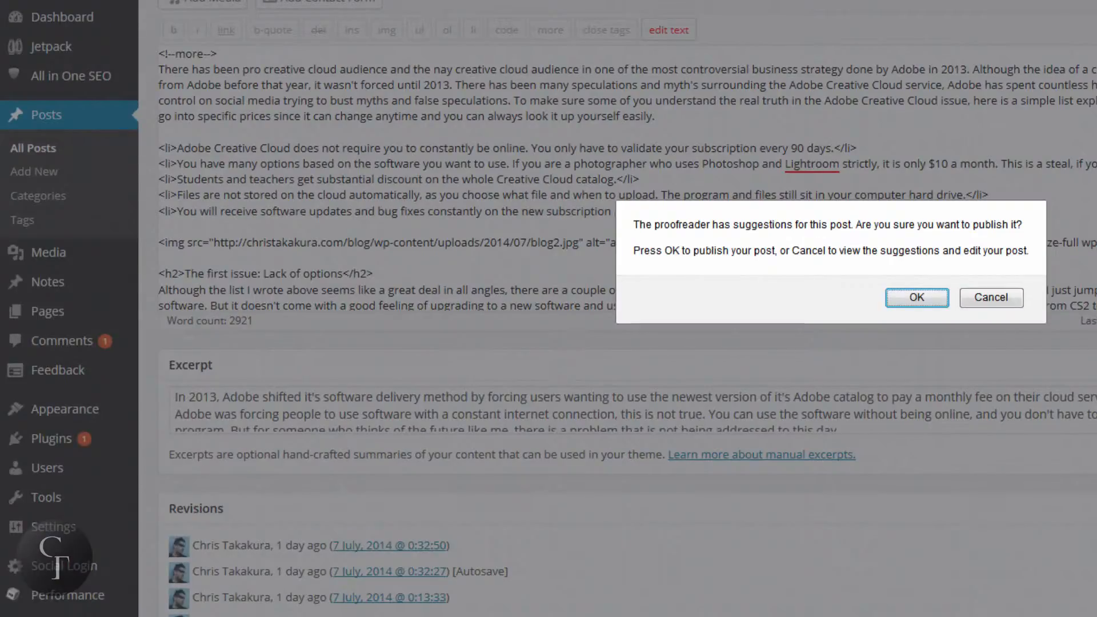
pyautogui.click(931, 304)
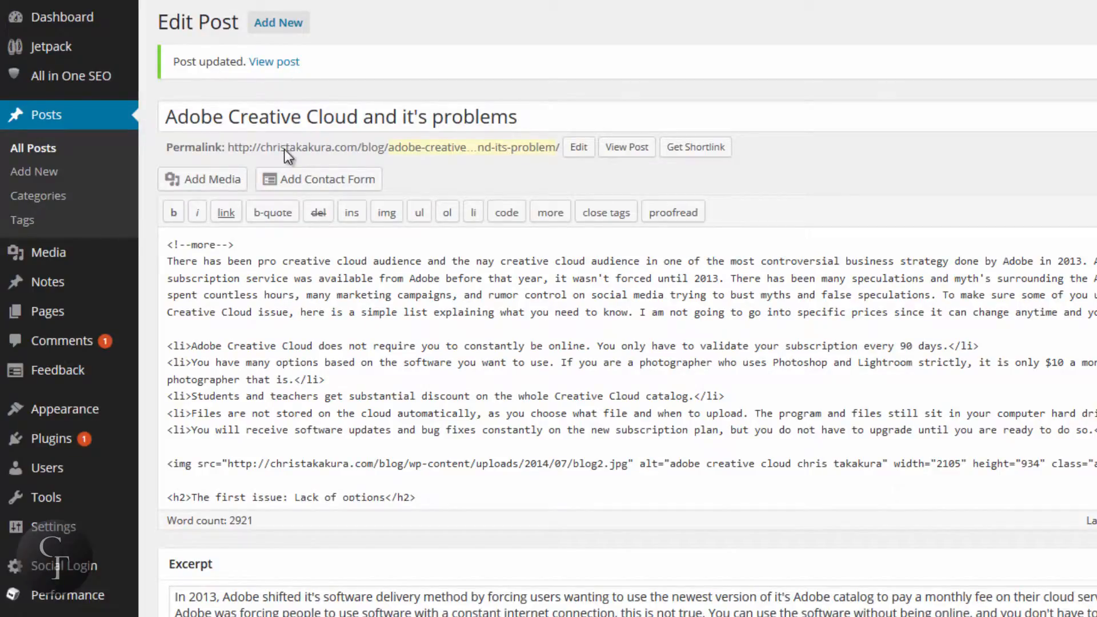
# - Leave the post, open the Dinner page for editing from the list of pages and find its All in One SEO Pack section
pyautogui.click(48, 151)
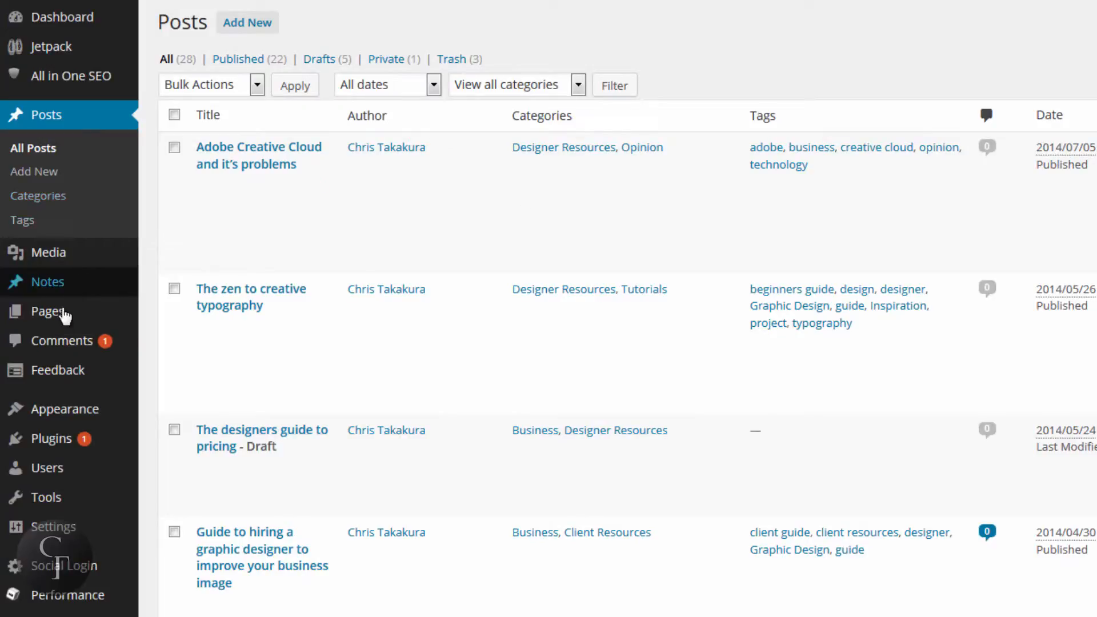
pyautogui.moveTo(59, 324)
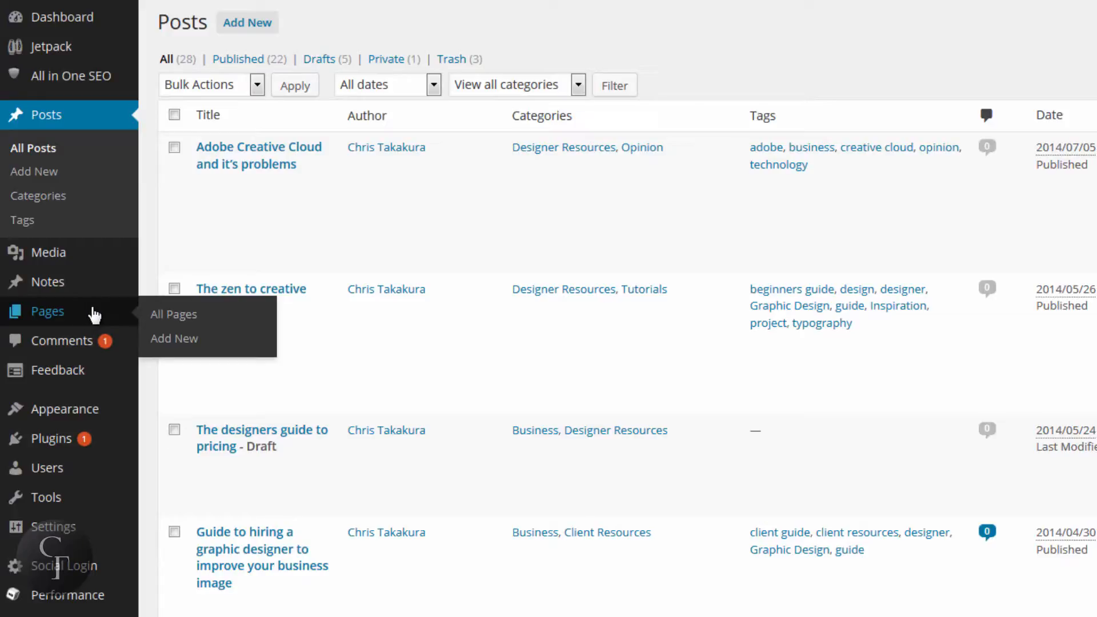
pyautogui.click(47, 312)
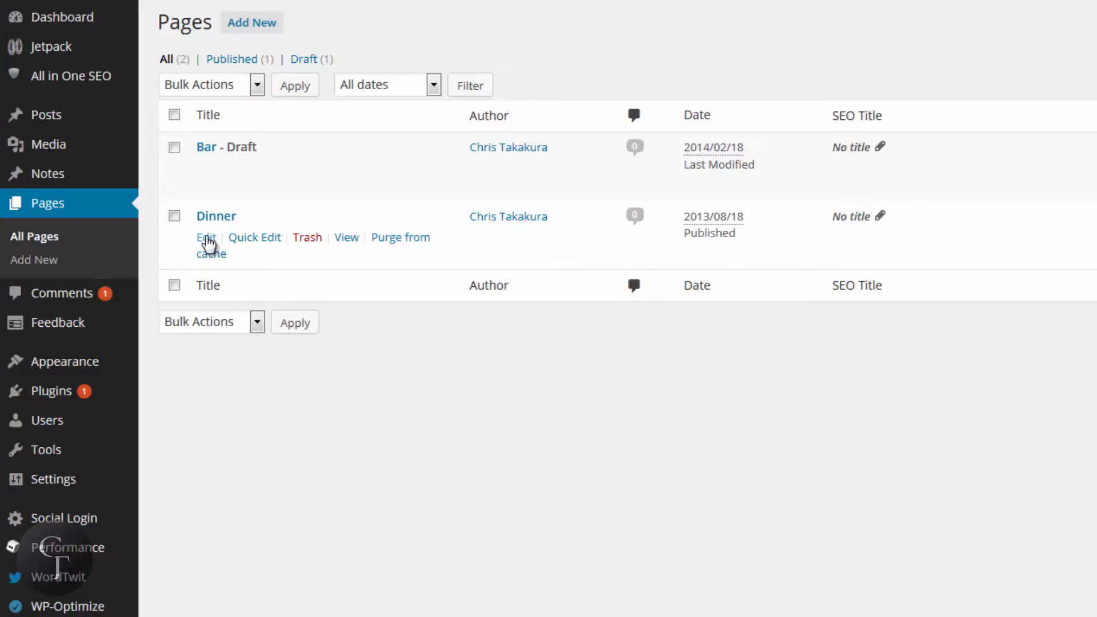
pyautogui.click(206, 239)
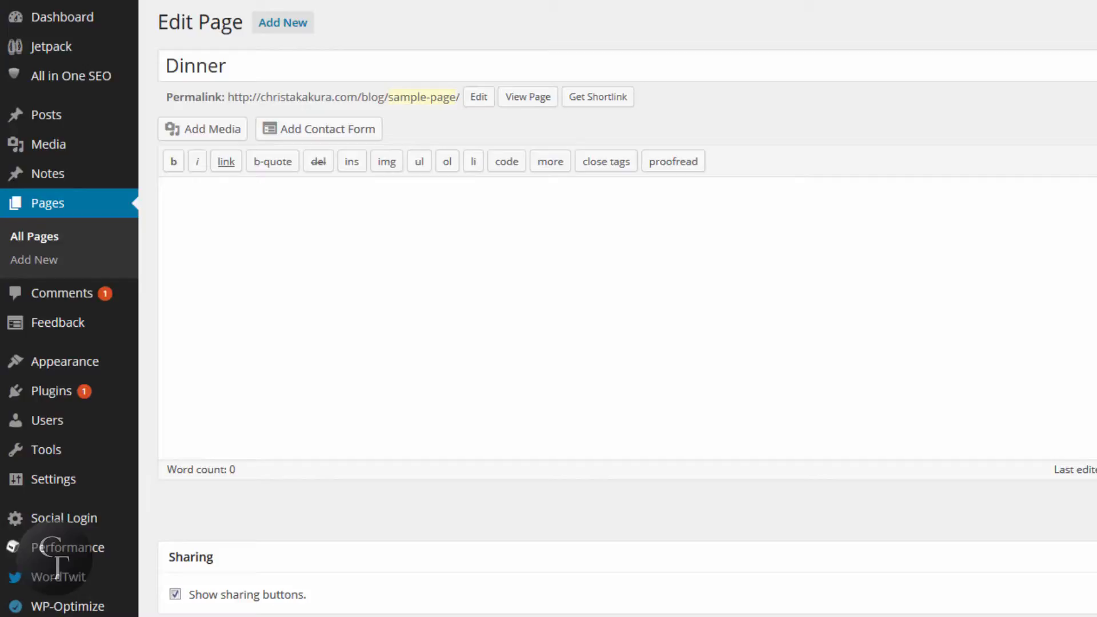
pyautogui.scroll(-9, 627, 342)
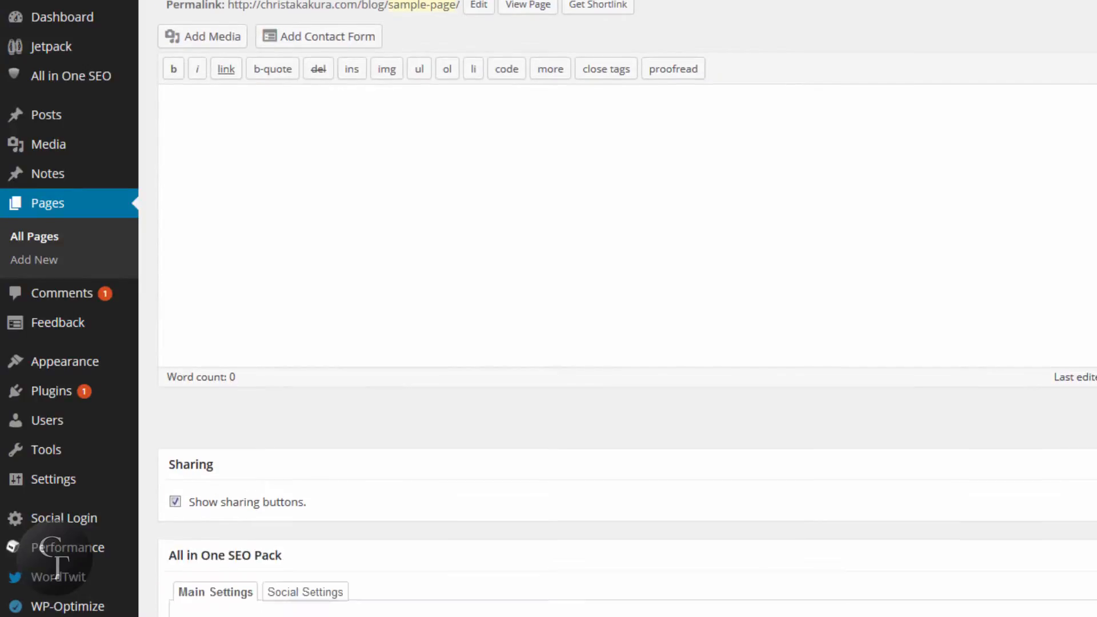
# - Review the title, description and keywords fields in the Dinner page's main SEO settings
pyautogui.scroll(-3, 196, 108)
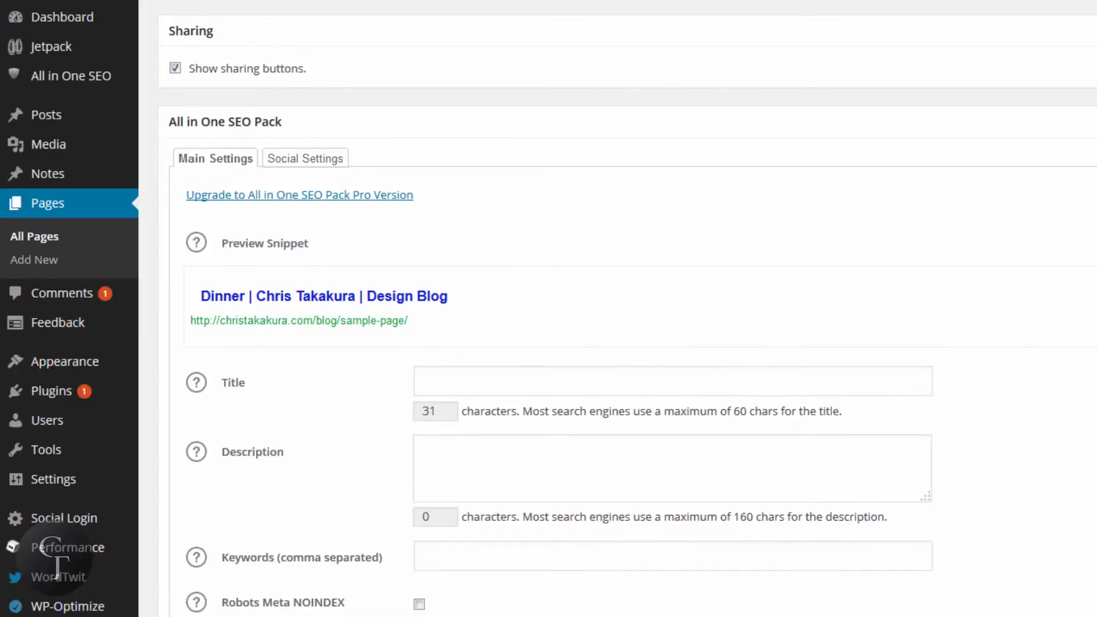
pyautogui.scroll(3, 196, 109)
pyautogui.scroll(-3, 550, 186)
pyautogui.click(507, 246)
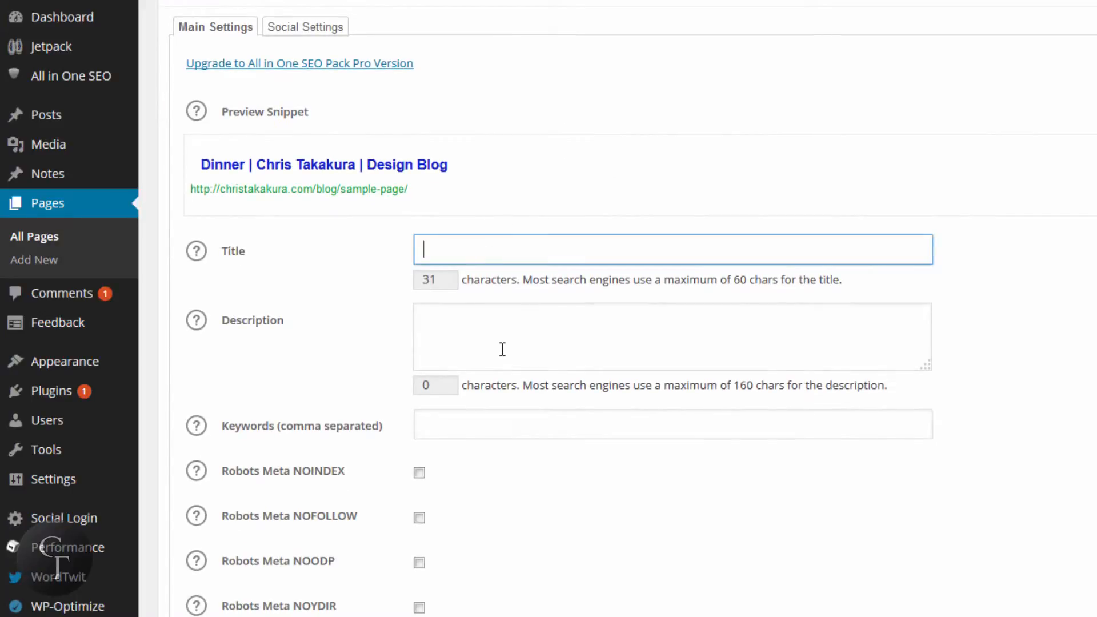
pyautogui.click(502, 349)
pyautogui.click(490, 416)
pyautogui.scroll(1, 490, 416)
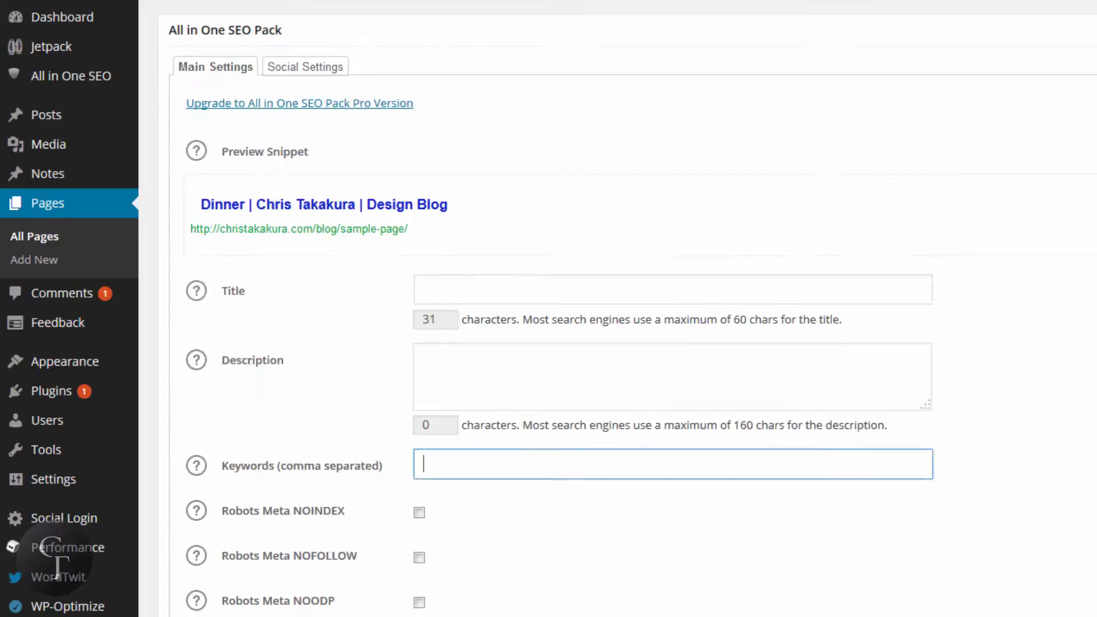
pyautogui.scroll(2, 628, 309)
pyautogui.scroll(2, 629, 309)
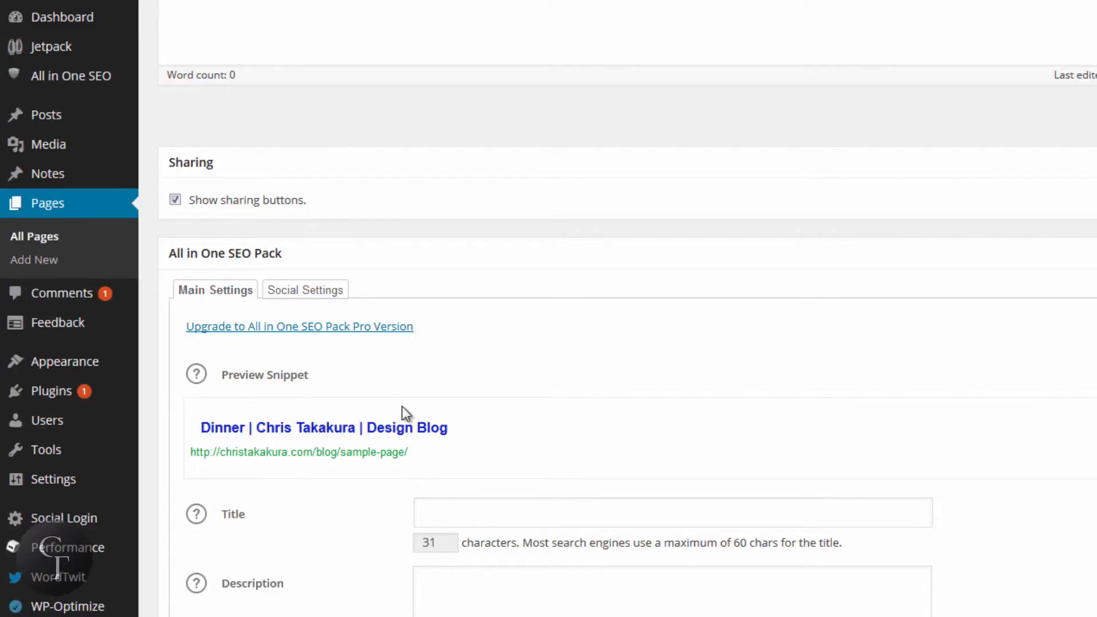
# - Examine the title and description fields in the Dinner page's social SEO settings, comparing them with the main settings
pyautogui.click(319, 294)
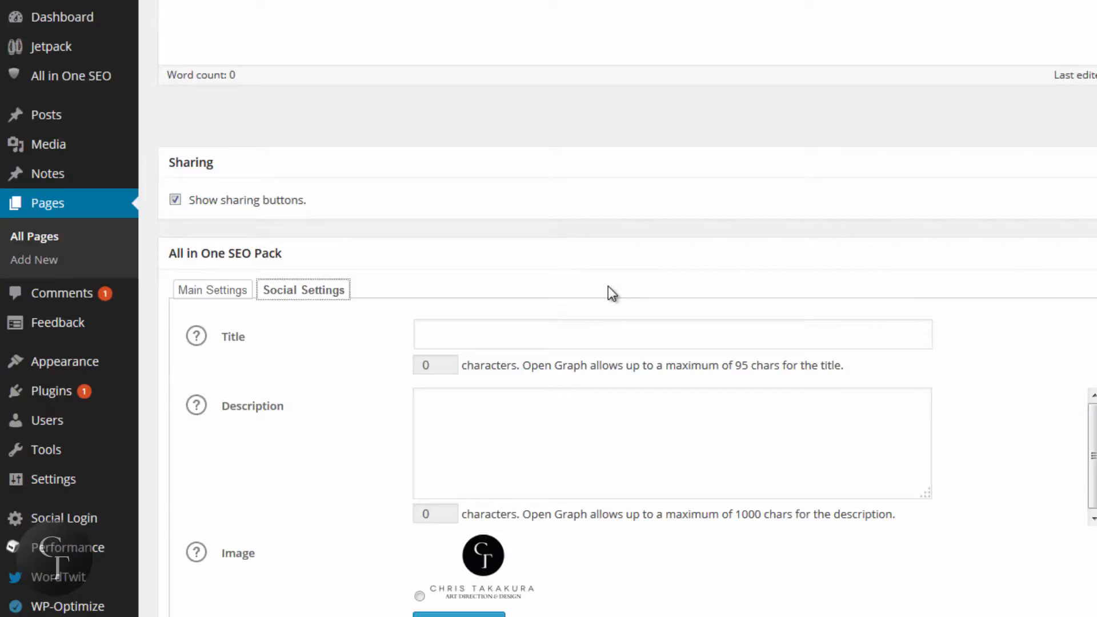
pyautogui.click(519, 324)
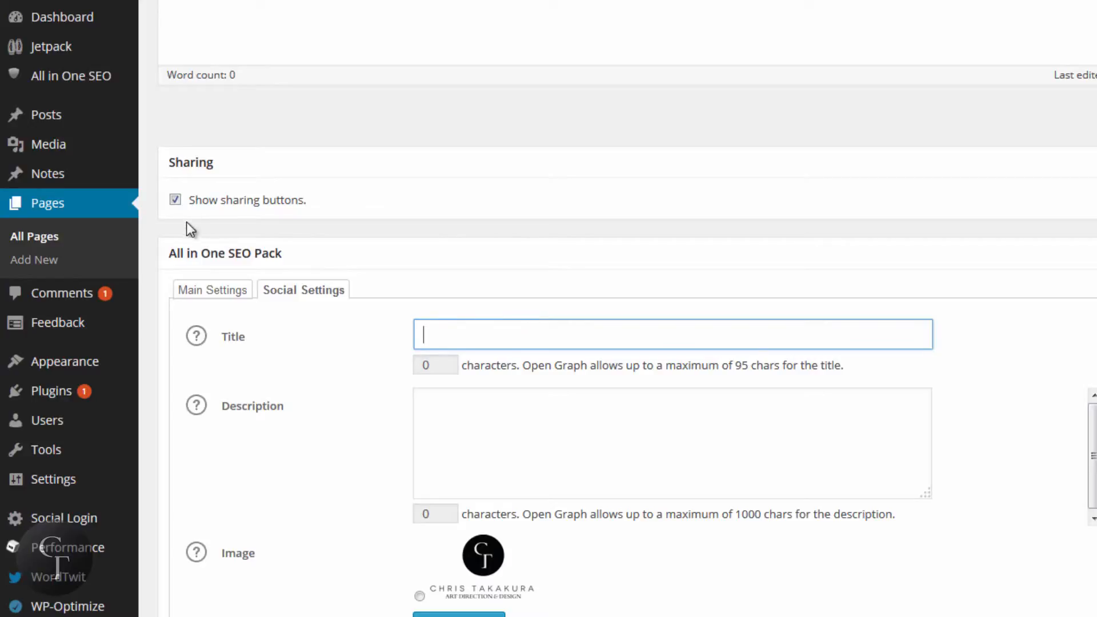
pyautogui.click(462, 326)
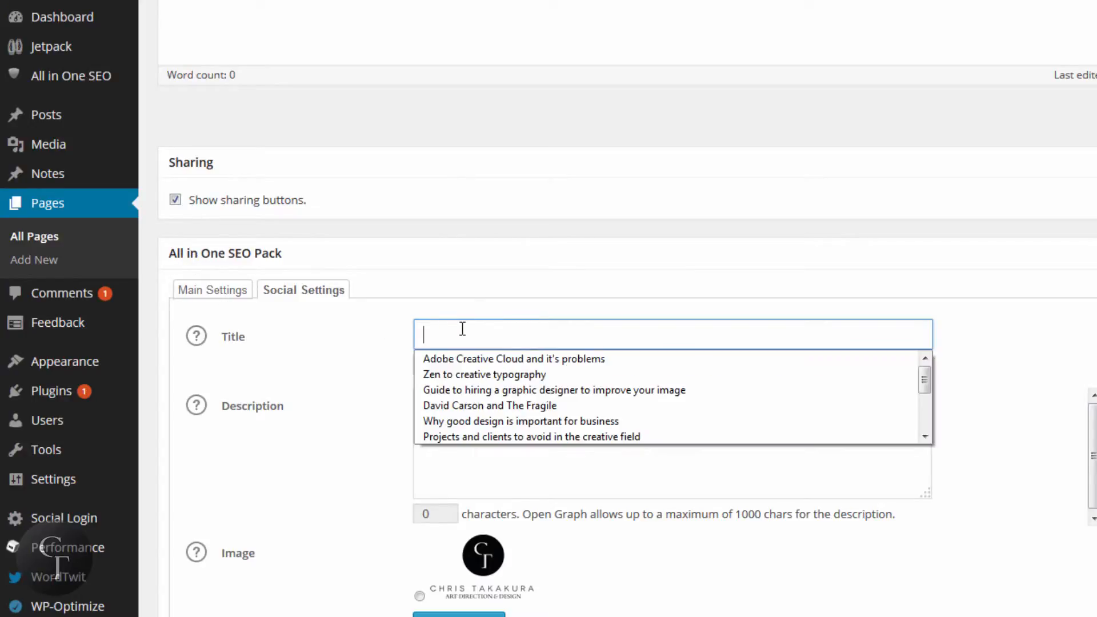
pyautogui.click(216, 293)
pyautogui.click(304, 292)
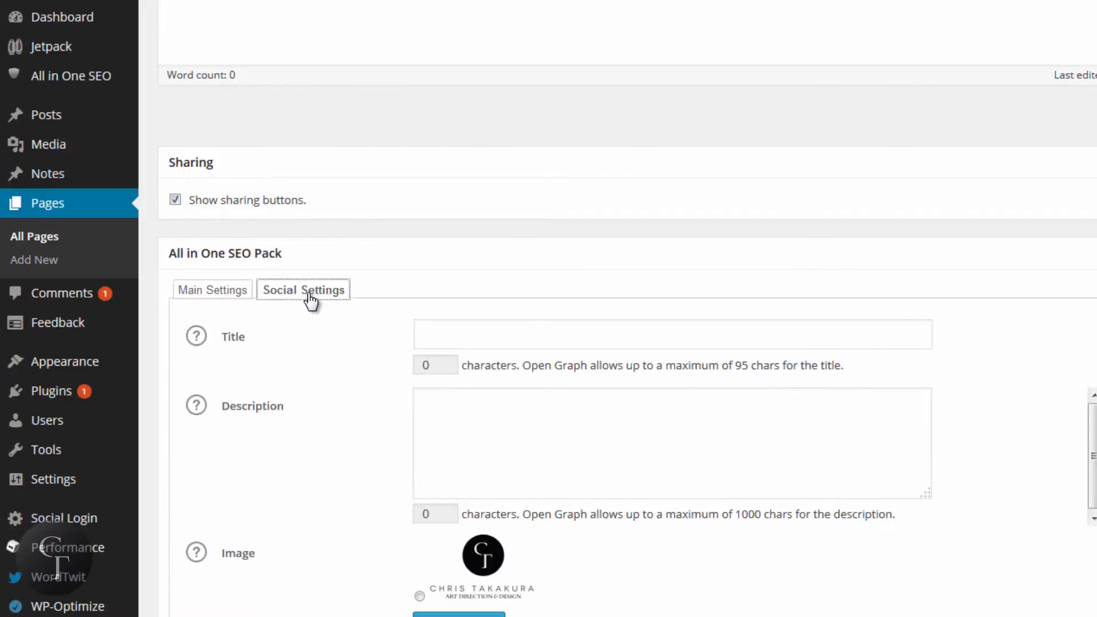
pyautogui.click(473, 323)
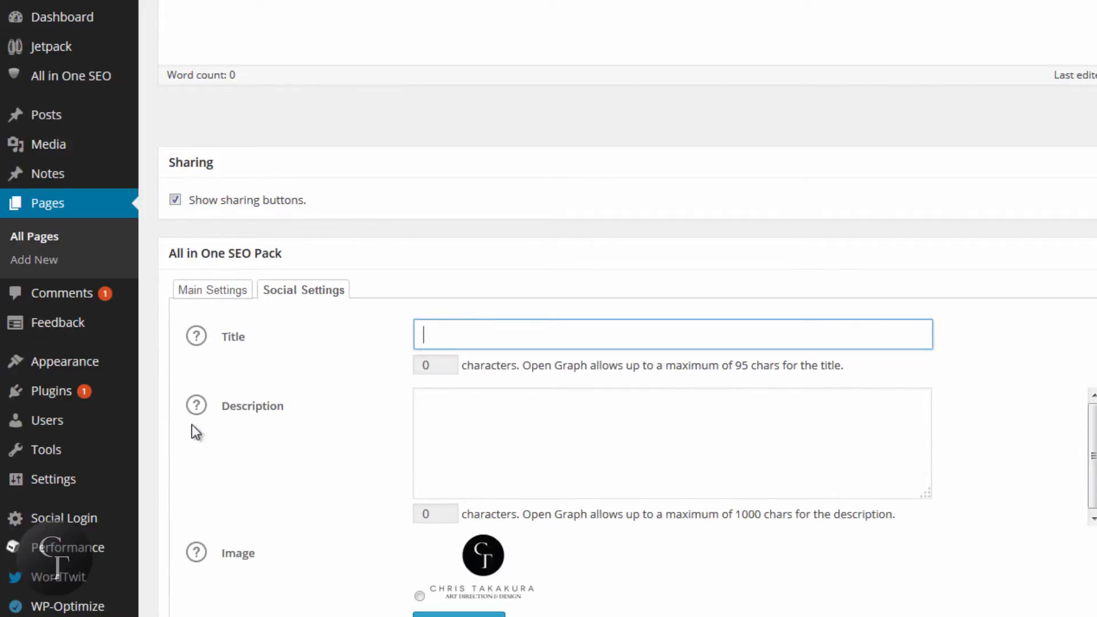
pyautogui.click(554, 422)
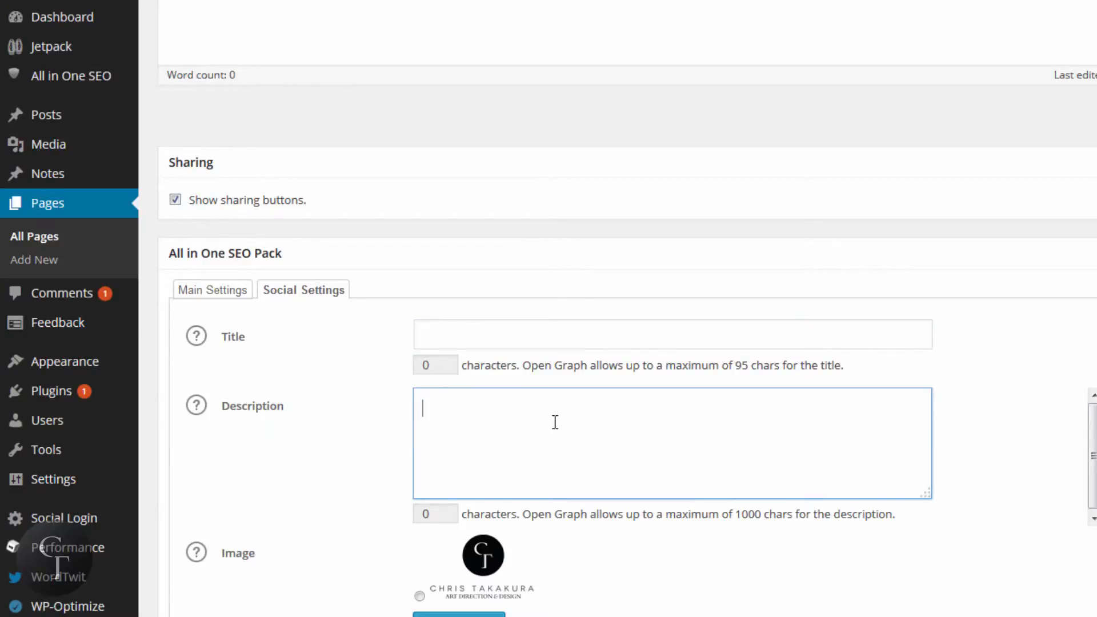
# - Select the existing logo as the Dinner page's social image, leaving the custom image field empty
pyautogui.scroll(-3, 695, 574)
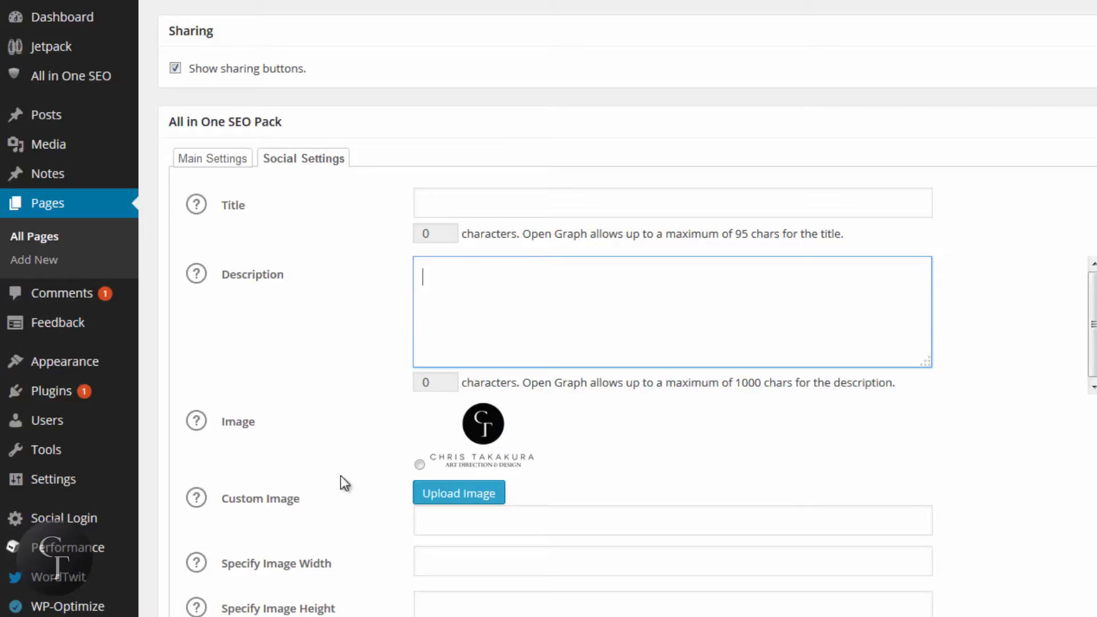
pyautogui.click(420, 464)
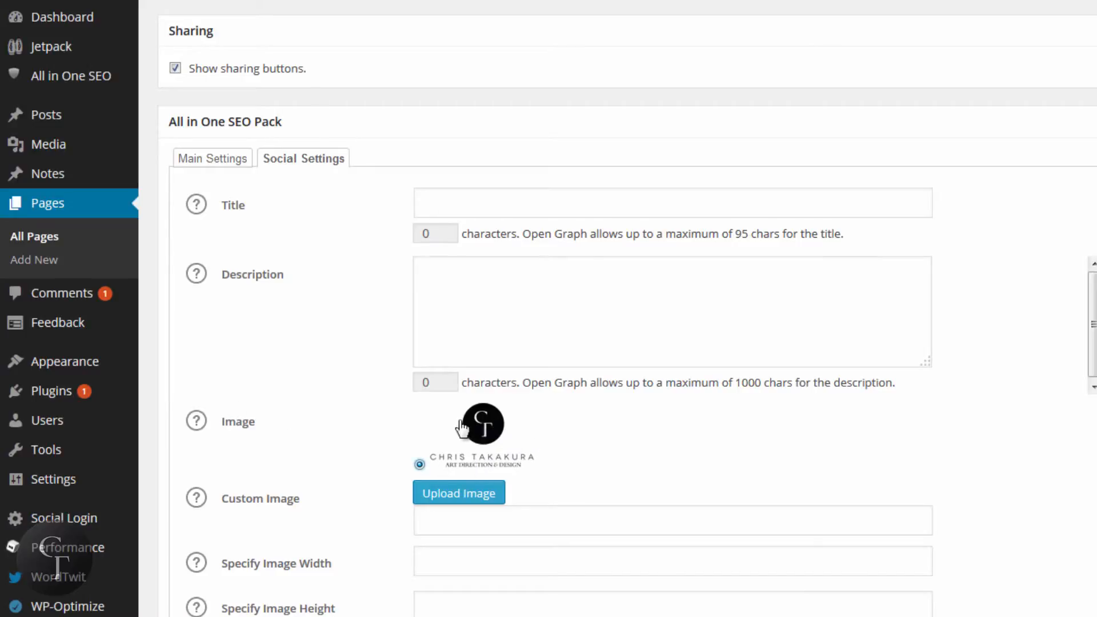
pyautogui.click(485, 525)
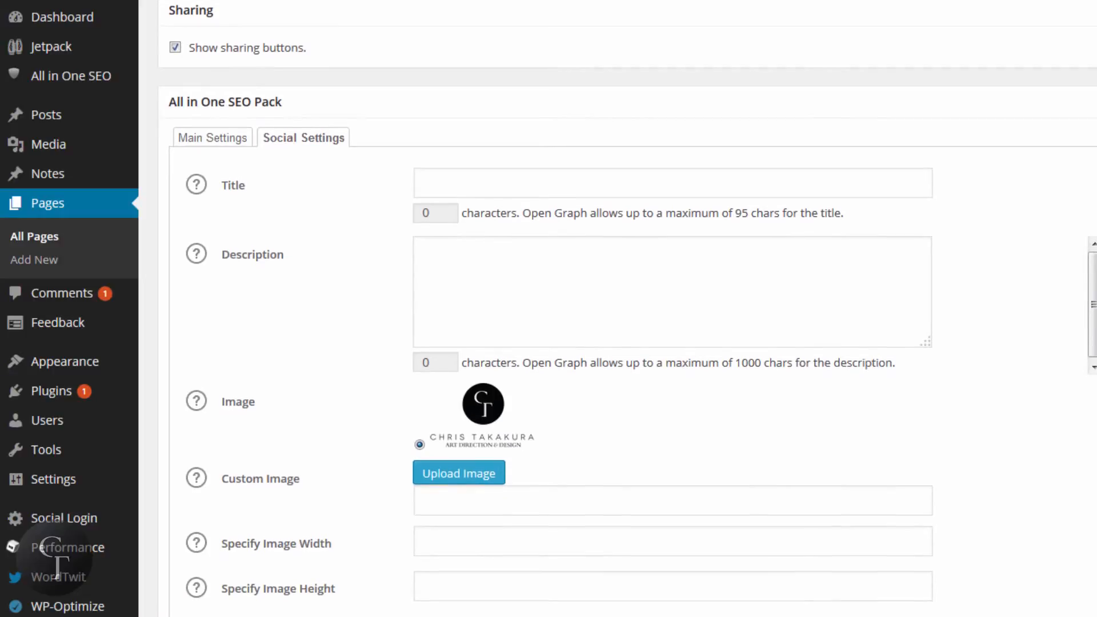
# - Try "Gallery" as the Dinner page's social title and clear the field again
pyautogui.scroll(9, 627, 312)
pyautogui.scroll(-2, 627, 312)
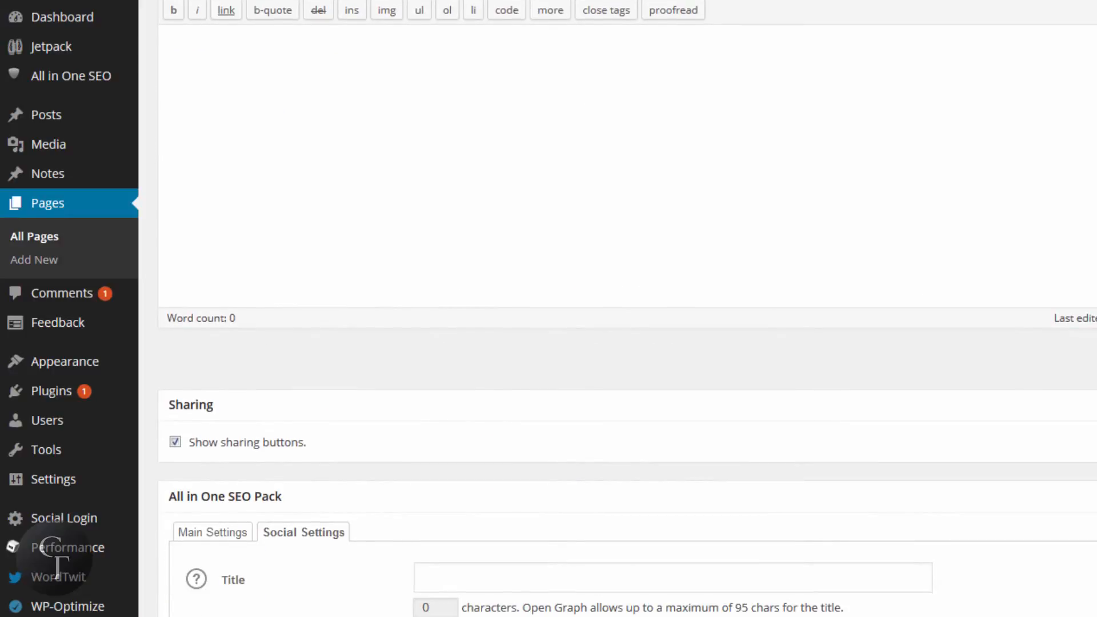
pyautogui.scroll(2, 627, 312)
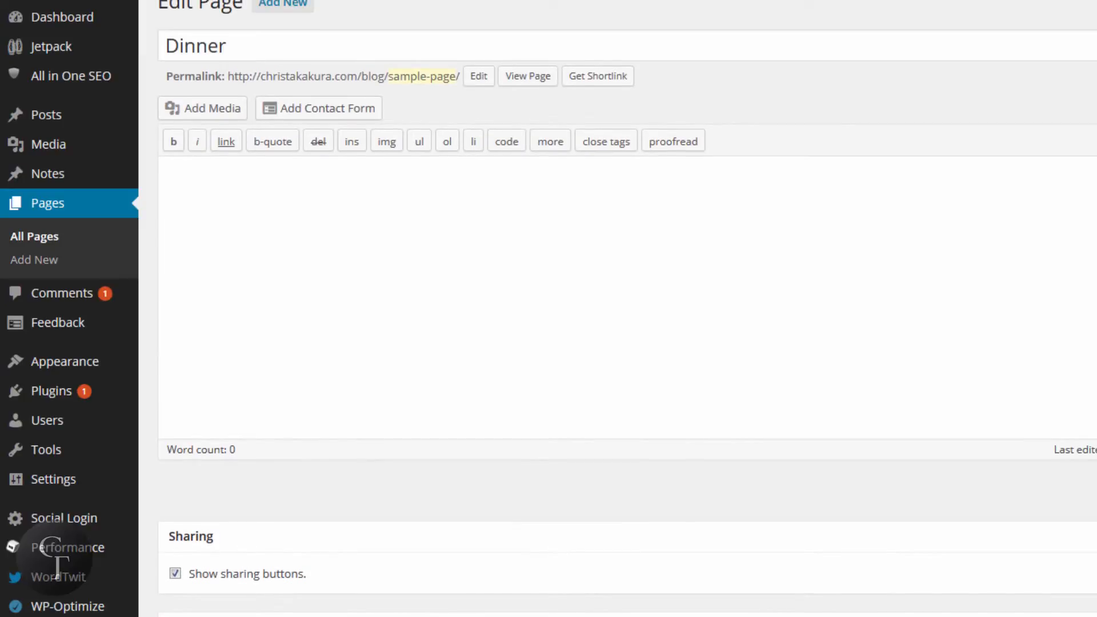
pyautogui.scroll(1, 627, 312)
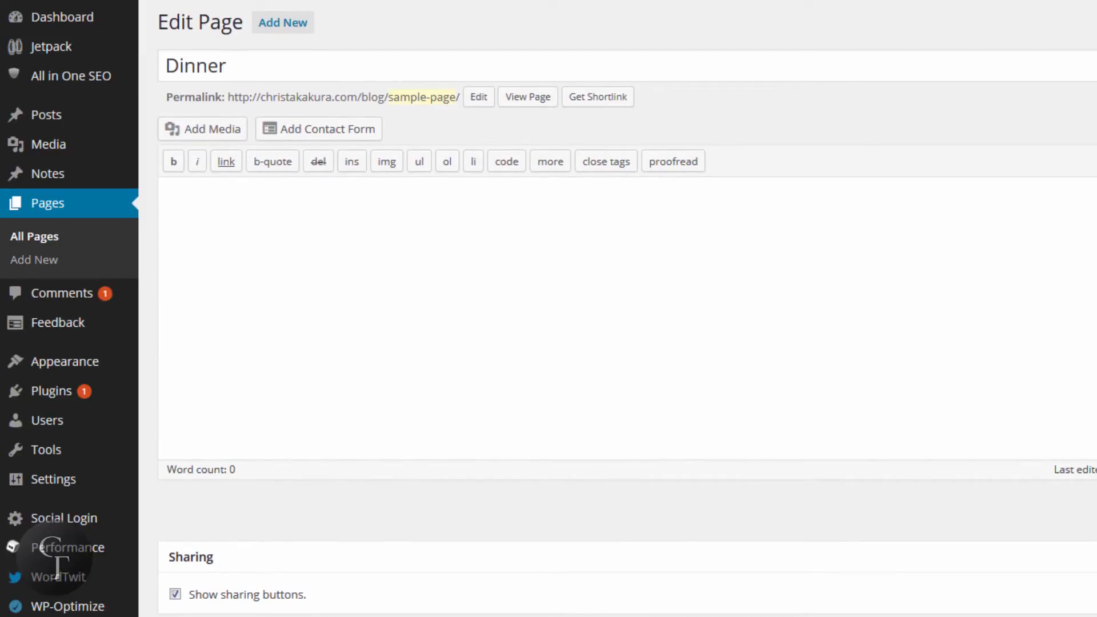
pyautogui.scroll(-4, 627, 312)
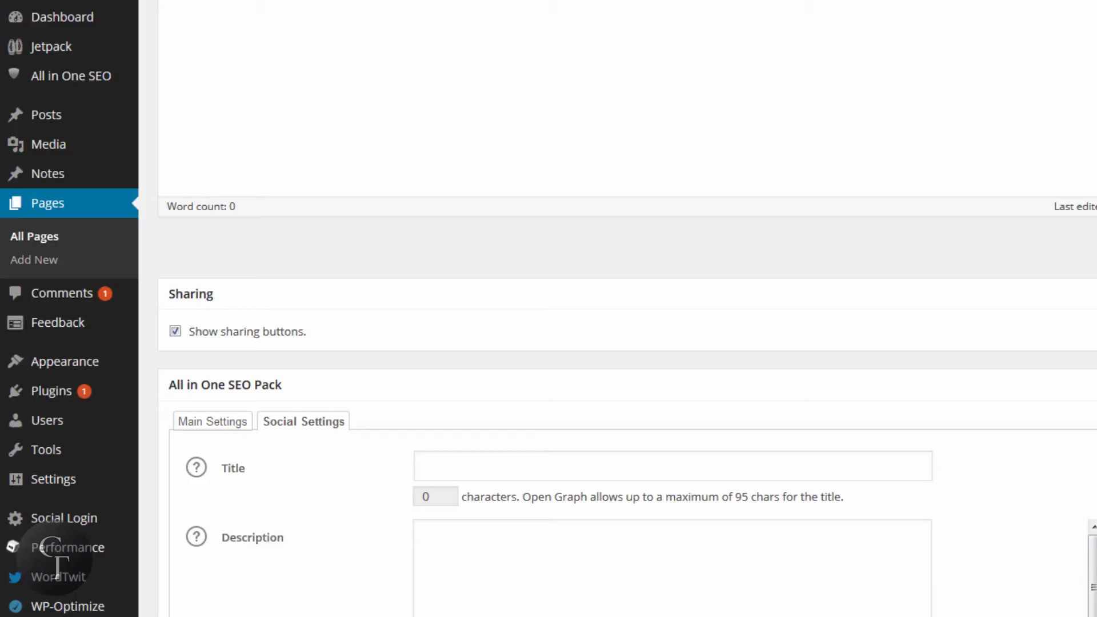
pyautogui.click(534, 464)
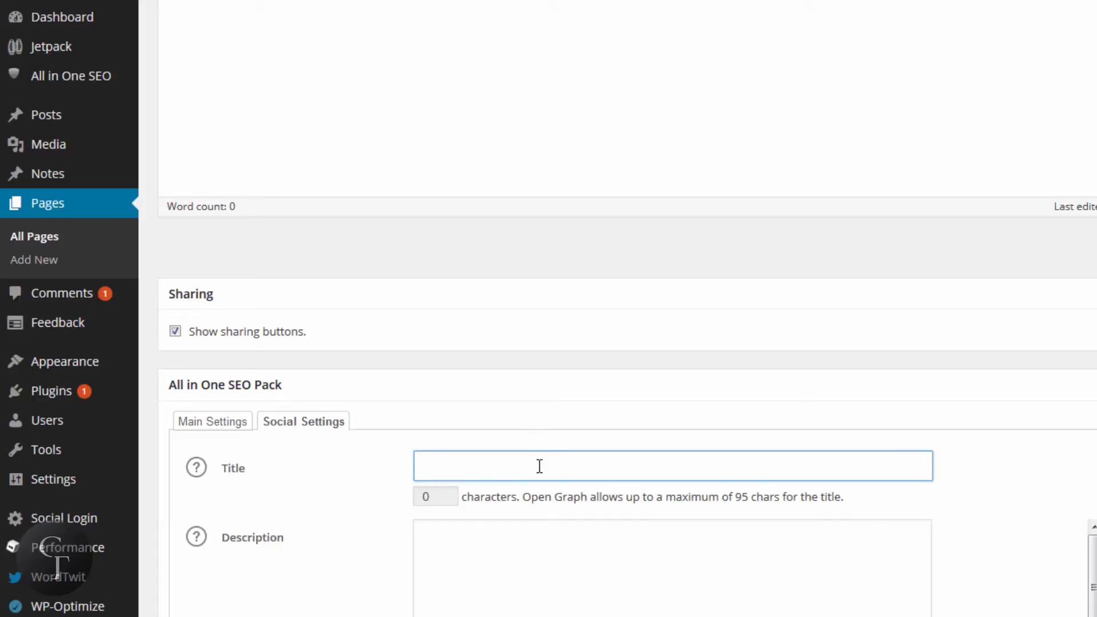
pyautogui.write('Gallery')
pyautogui.hotkey('ctrl', 'a')
pyautogui.press('BackSpace')
pyautogui.write('Gallery')
pyautogui.hotkey('ctrl', 'a')
pyautogui.press('BackSpace')
pyautogui.click(545, 550)
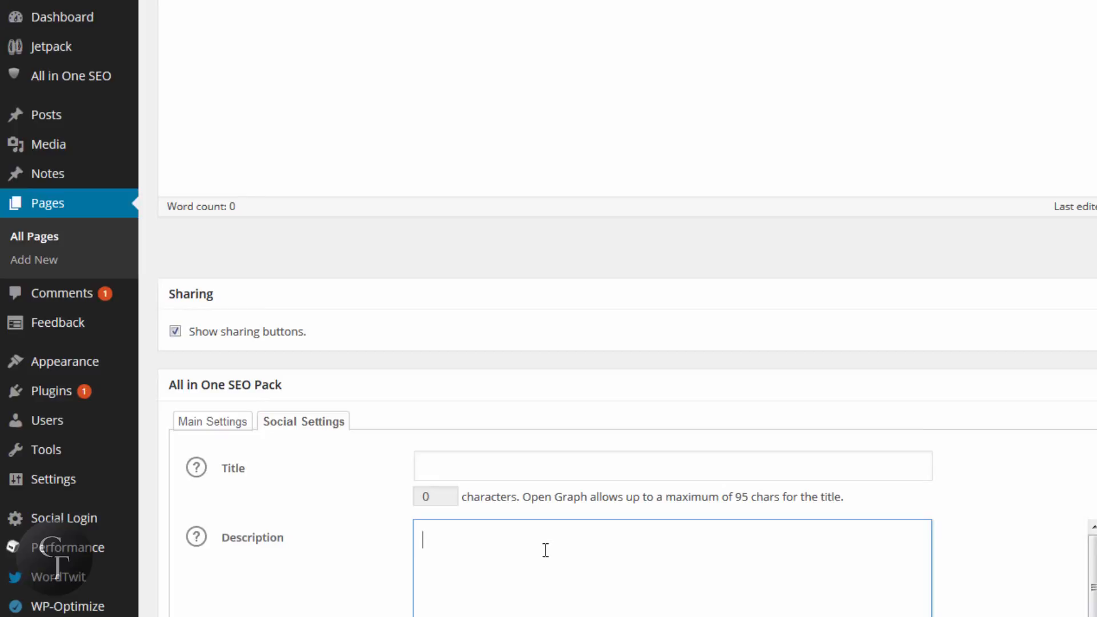
# - Recheck the Dinner page's main SEO settings and leave the page for the list of posts
pyautogui.click(214, 422)
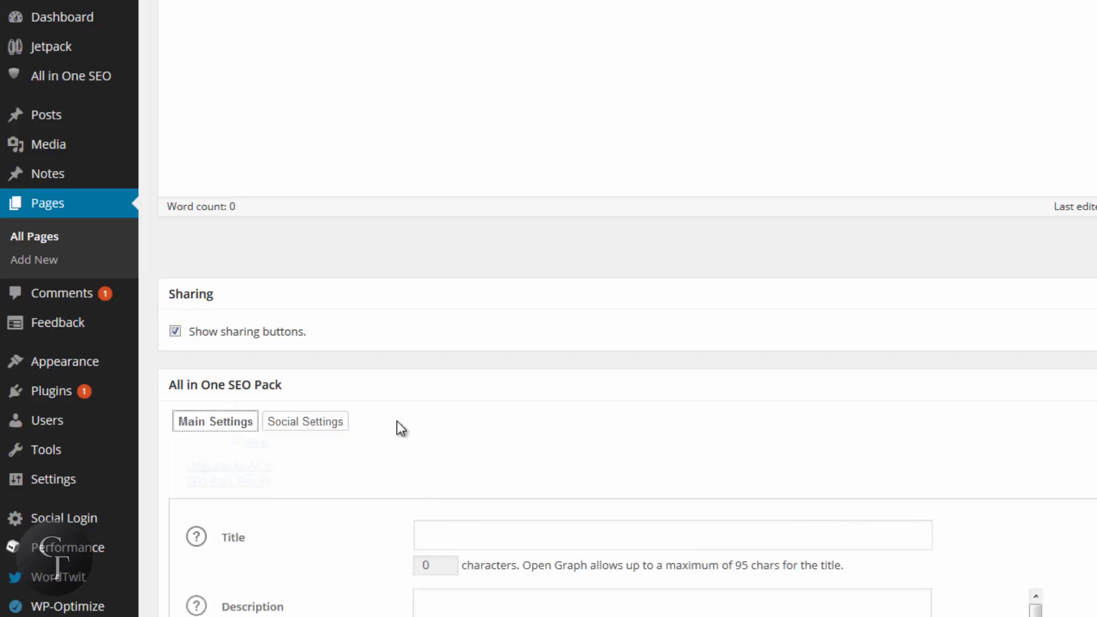
pyautogui.scroll(-2, 605, 448)
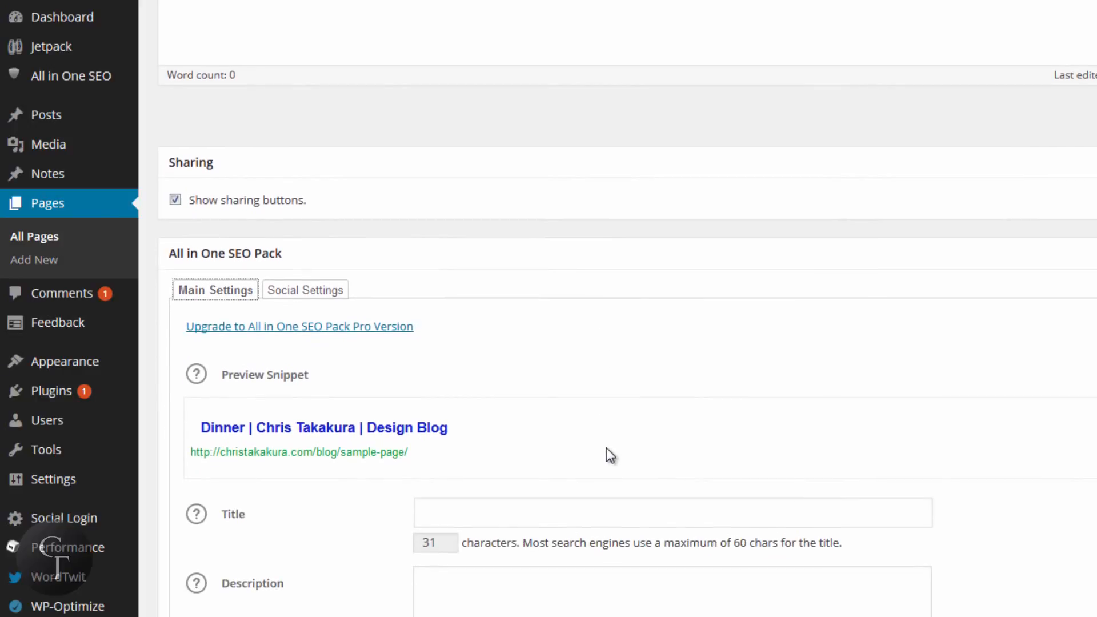
pyautogui.scroll(4, 606, 448)
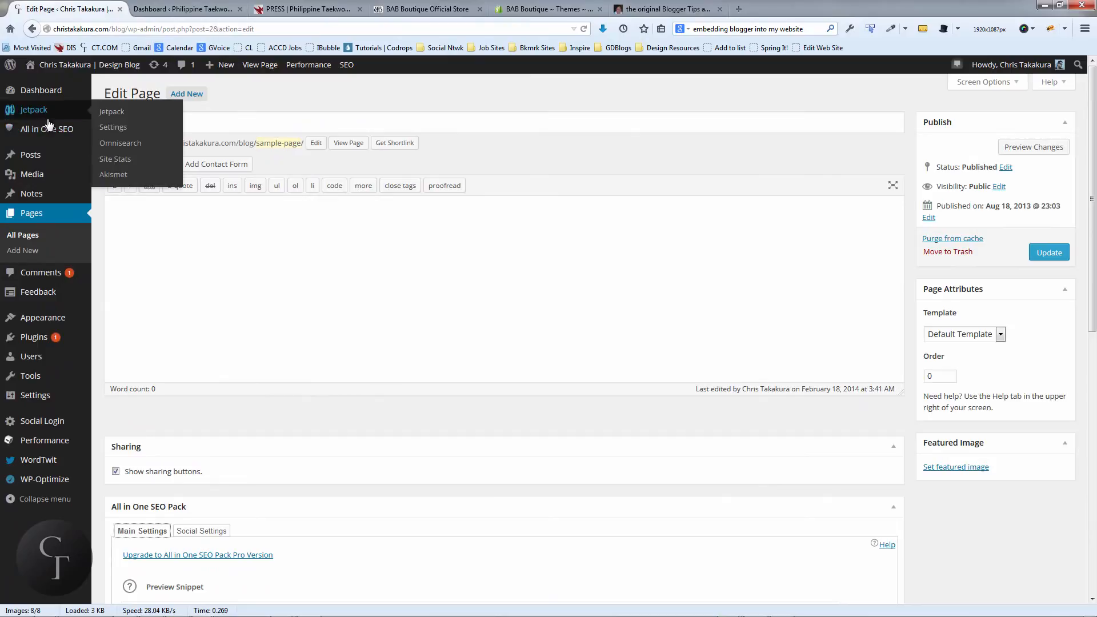
pyautogui.moveTo(23, 128)
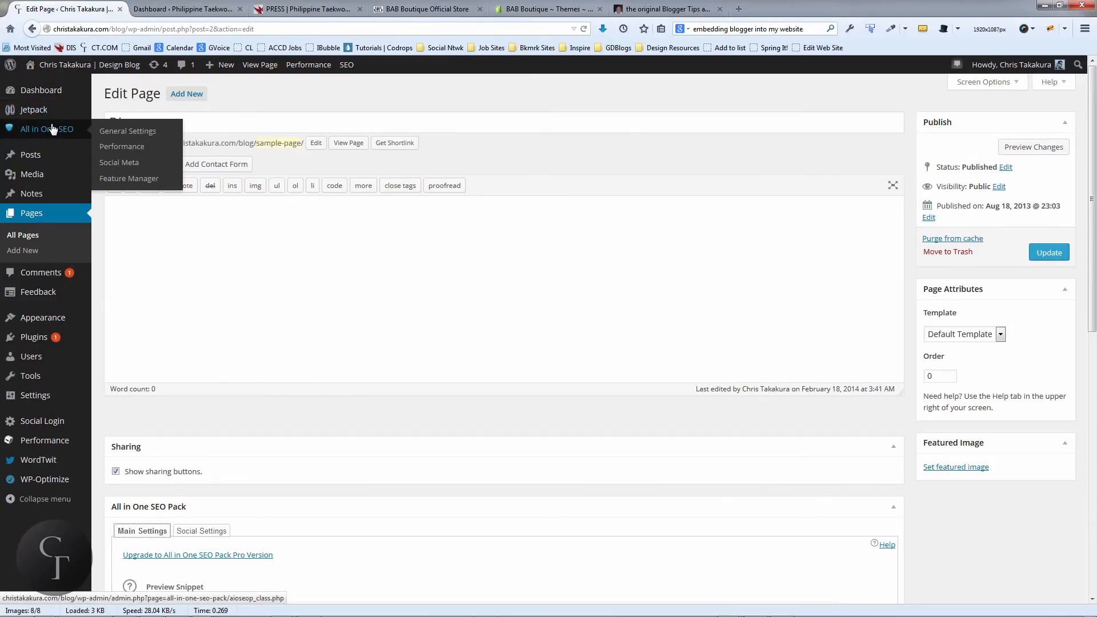
pyautogui.click(35, 155)
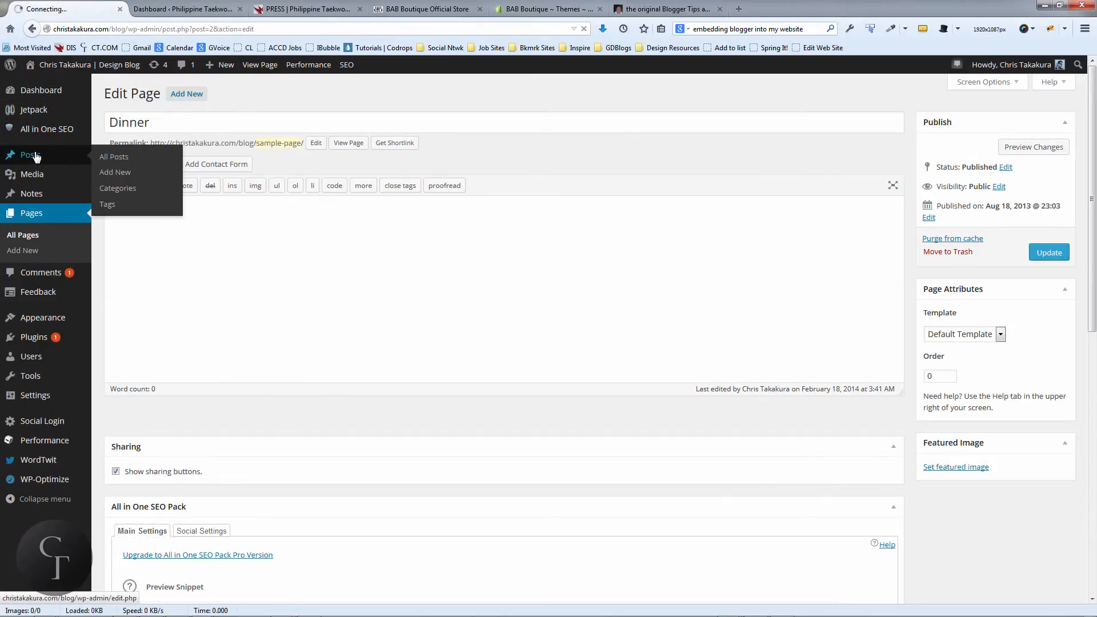